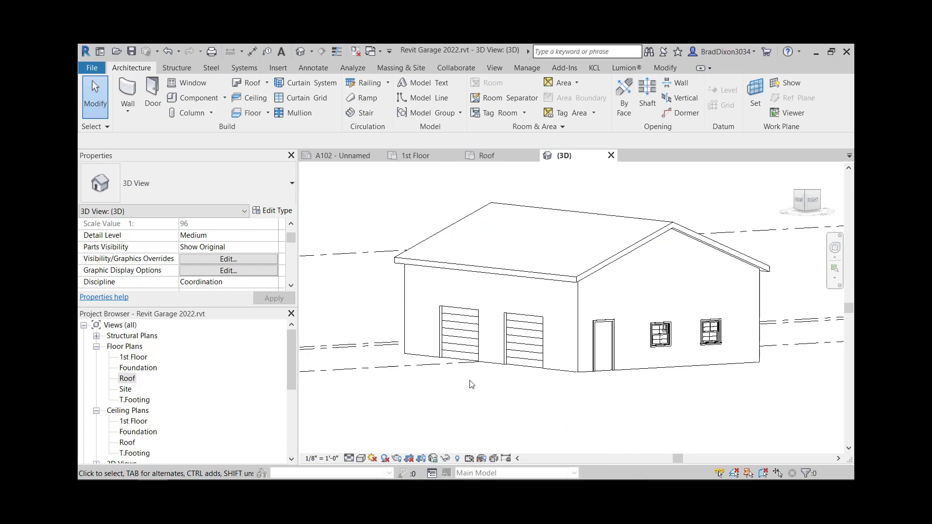
Step: Open the East elevation and bring the level heads beside the gable wall into close view
{"action": "middle_click_drag", "start_coordinate": [726, 391], "coordinate": [723, 391]}
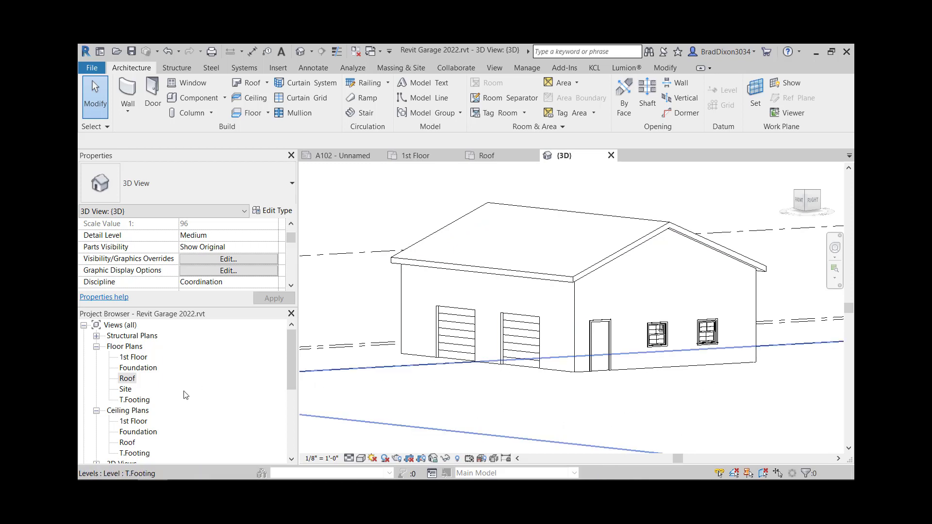
{"action": "scroll", "coordinate": [139, 430], "scroll_direction": "down", "scroll_amount": 3}
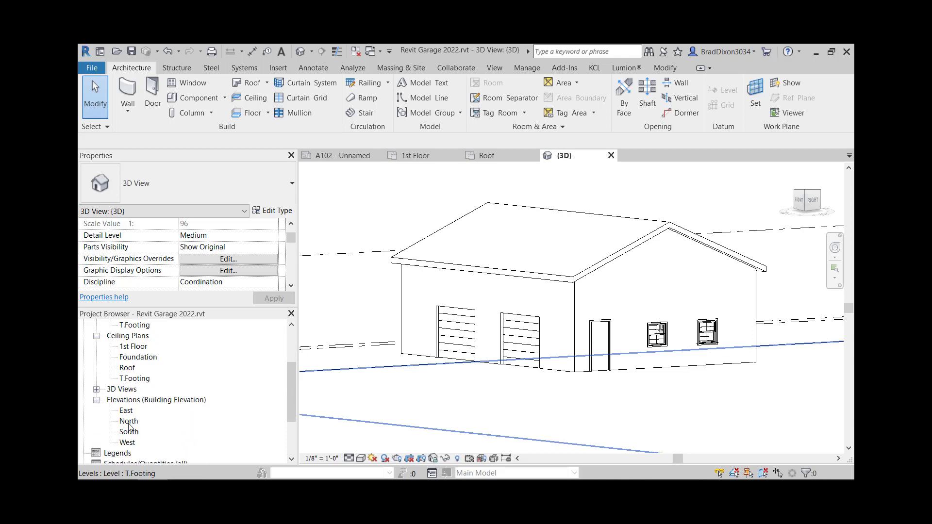
{"action": "double_click", "coordinate": [126, 410]}
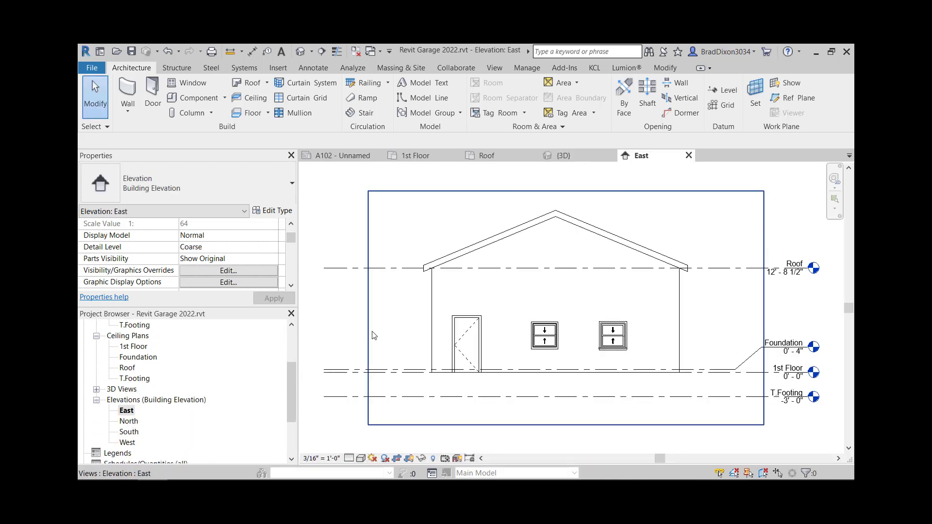
{"action": "scroll", "coordinate": [788, 388], "scroll_direction": "up", "scroll_amount": 1}
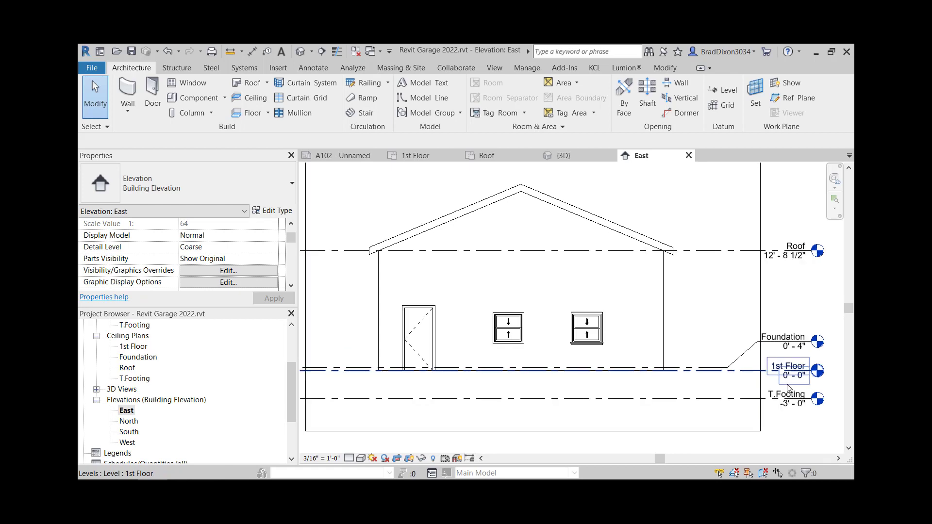
{"action": "scroll", "coordinate": [788, 389], "scroll_direction": "up", "scroll_amount": 1}
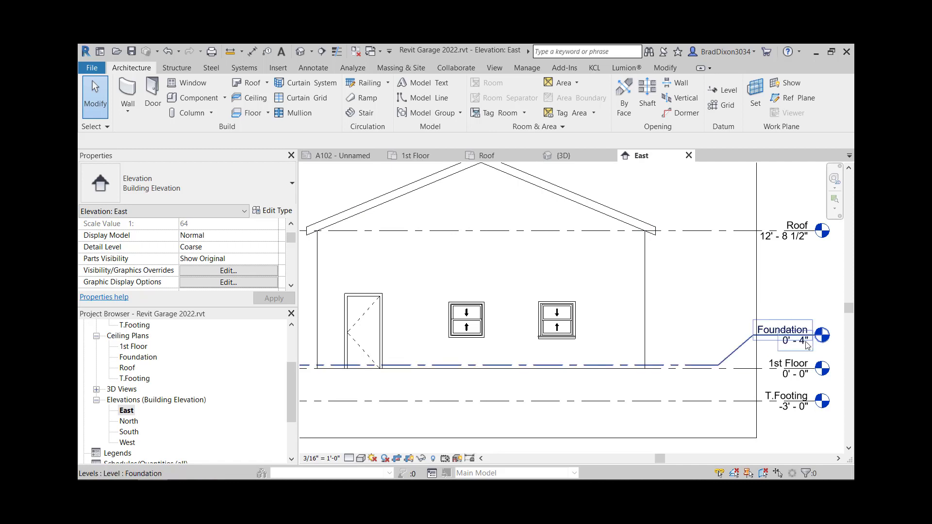
Step: Set the Roof level's elevation to 8' - 8 1/2" in the East elevation
{"action": "left_click", "coordinate": [767, 241]}
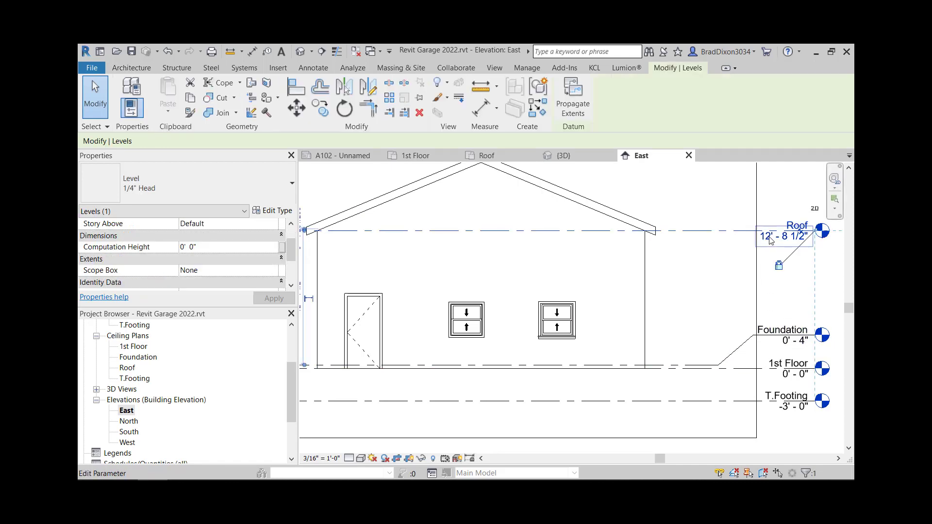
{"action": "left_click", "coordinate": [773, 239]}
{"action": "double_click", "coordinate": [762, 239]}
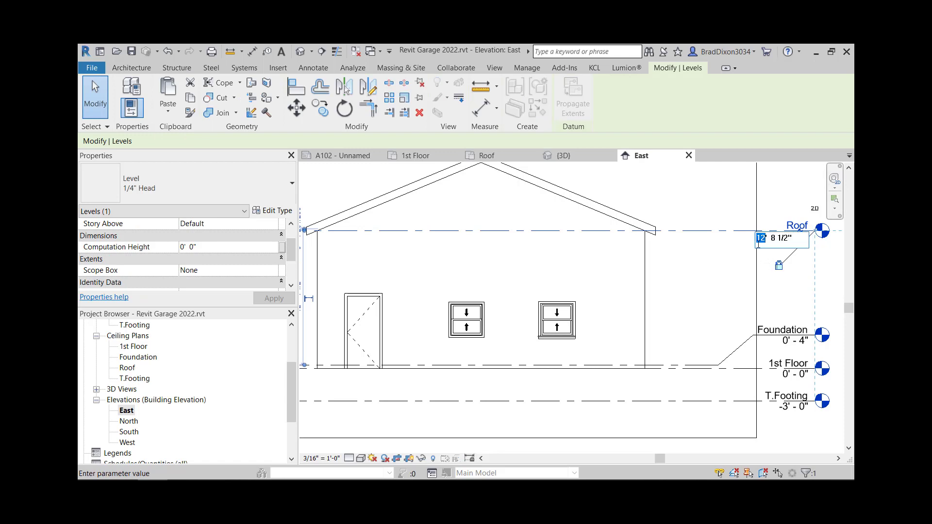
{"action": "type", "text": "8"}
{"action": "key", "text": "Return"}
{"action": "key", "text": "Escape"}
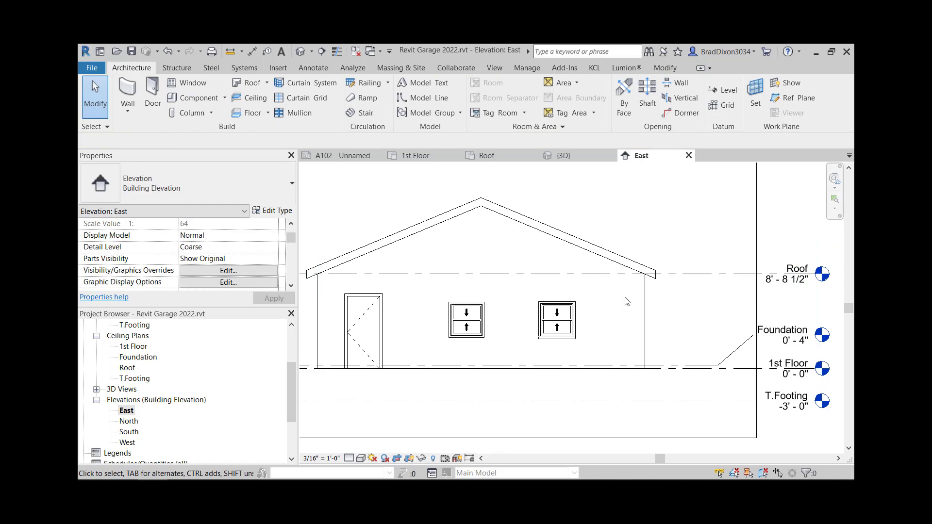
Step: Examine the North and South elevations, checking the overhead door's dimensions and its clearance below the roof
{"action": "double_click", "coordinate": [127, 422]}
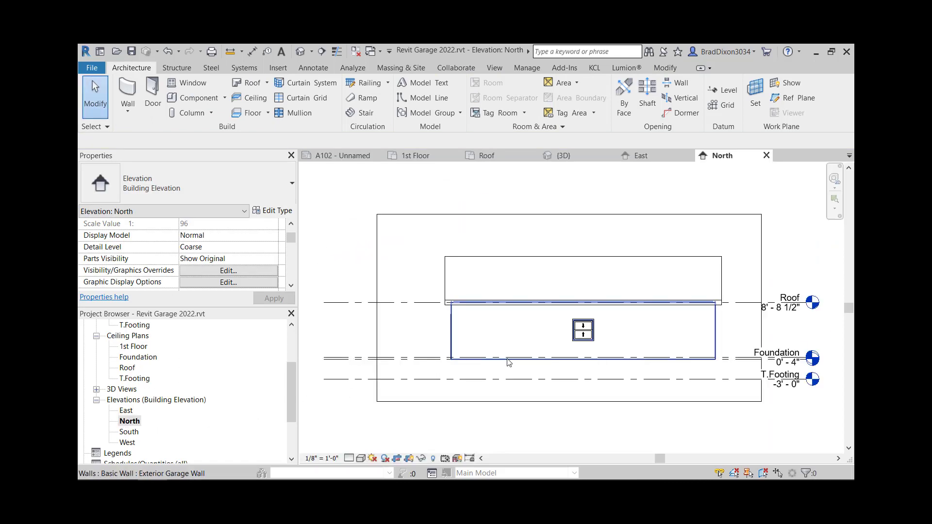
{"action": "double_click", "coordinate": [129, 432]}
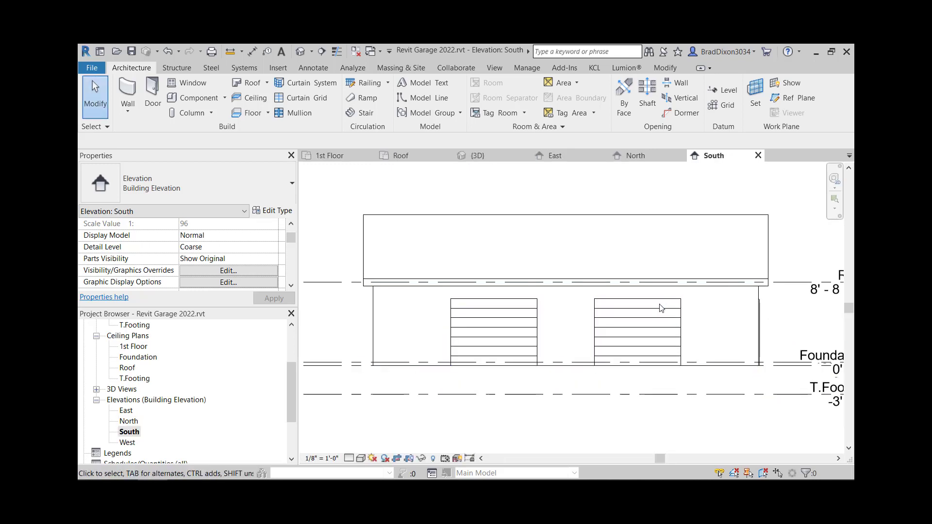
{"action": "left_click", "coordinate": [659, 314]}
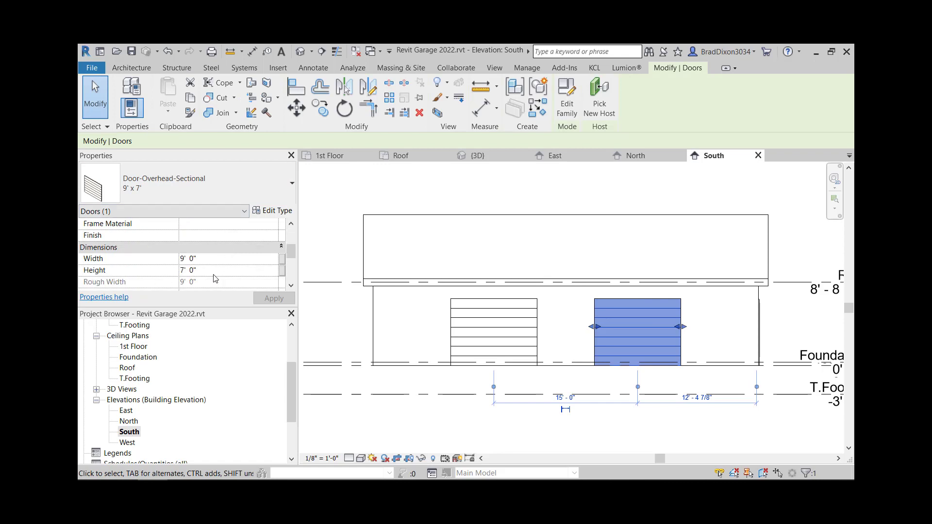
{"action": "left_click", "coordinate": [660, 420]}
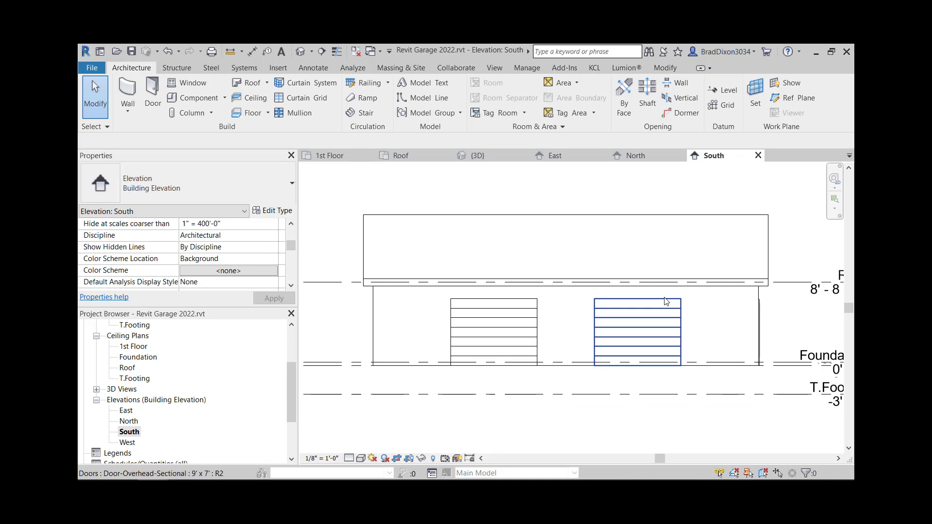
{"action": "scroll", "coordinate": [665, 302], "scroll_direction": "up", "scroll_amount": 2}
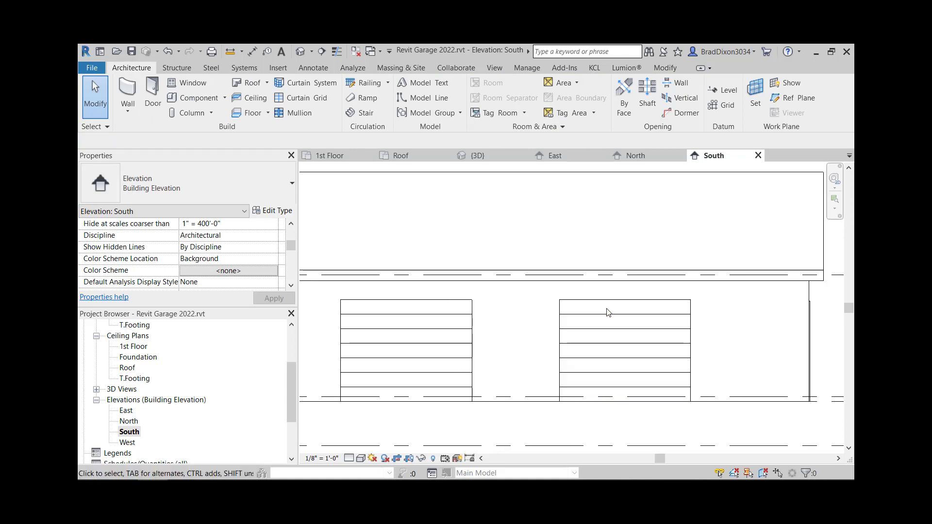
{"action": "scroll", "coordinate": [608, 313], "scroll_direction": "down", "scroll_amount": 4}
{"action": "middle_click_drag", "start_coordinate": [735, 371], "coordinate": [643, 358]}
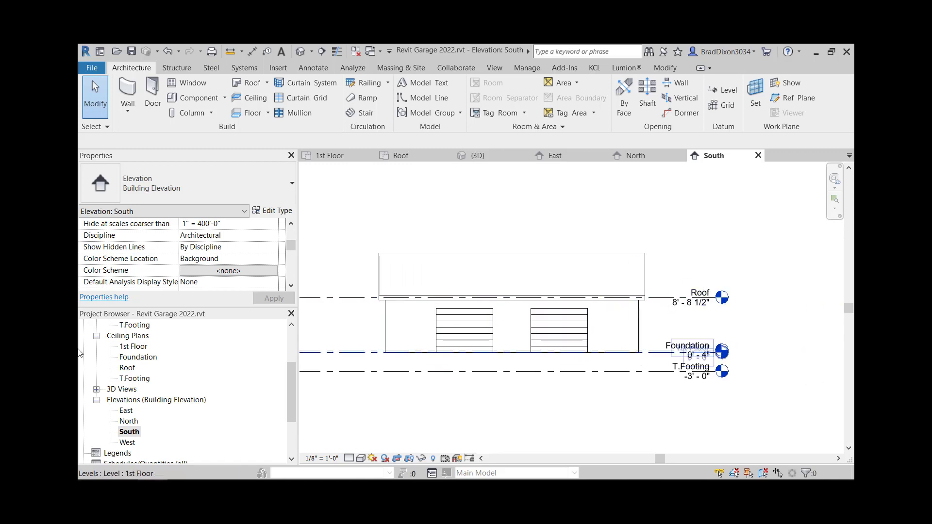
Step: Delete the existing garage roof from the South elevation
{"action": "scroll", "coordinate": [183, 383], "scroll_direction": "up", "scroll_amount": 3}
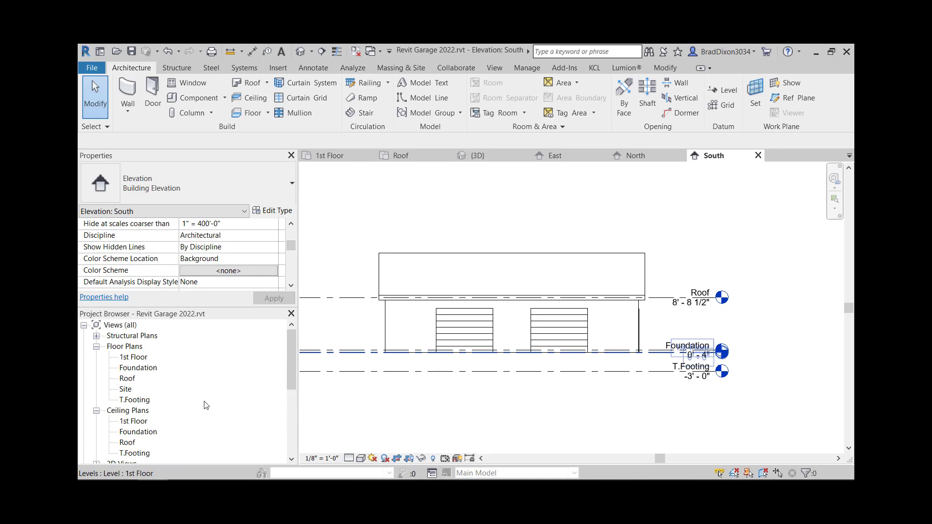
{"action": "left_click", "coordinate": [381, 283]}
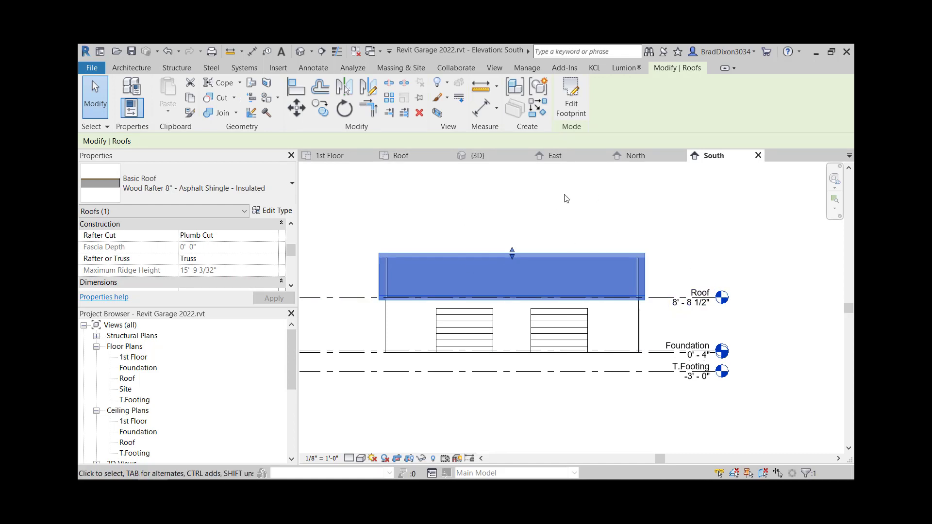
{"action": "key", "text": "Delete"}
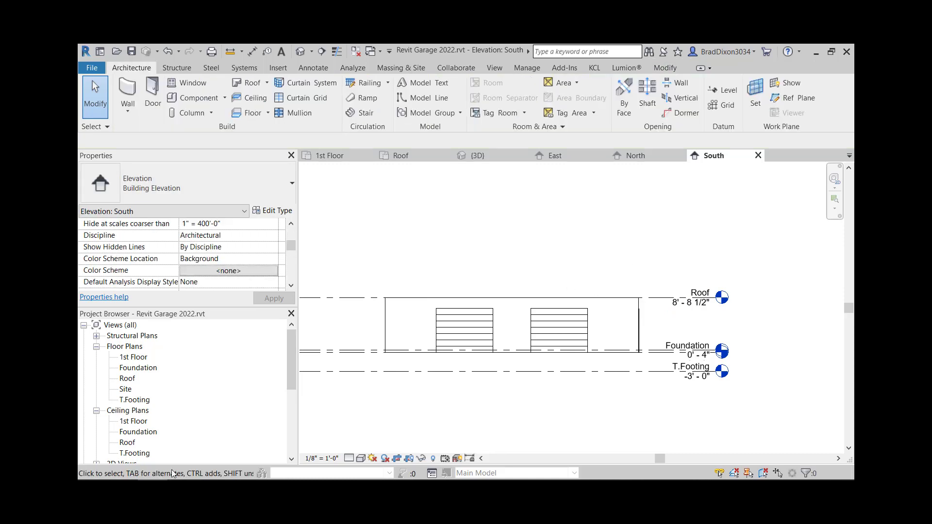
Step: Open the Roof floor plan with the garage walls in close view
{"action": "double_click", "coordinate": [132, 381]}
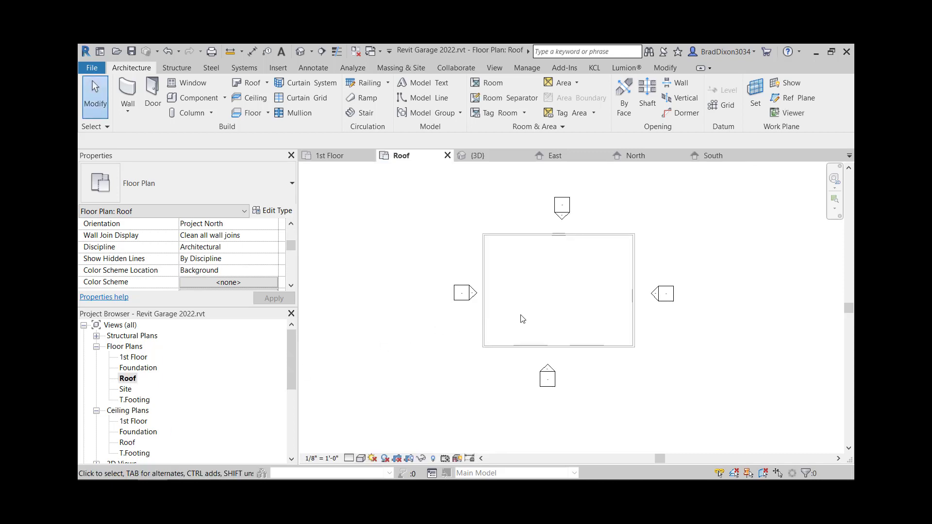
{"action": "scroll", "coordinate": [539, 238], "scroll_direction": "up", "scroll_amount": 2}
{"action": "scroll", "coordinate": [552, 275], "scroll_direction": "up", "scroll_amount": 1}
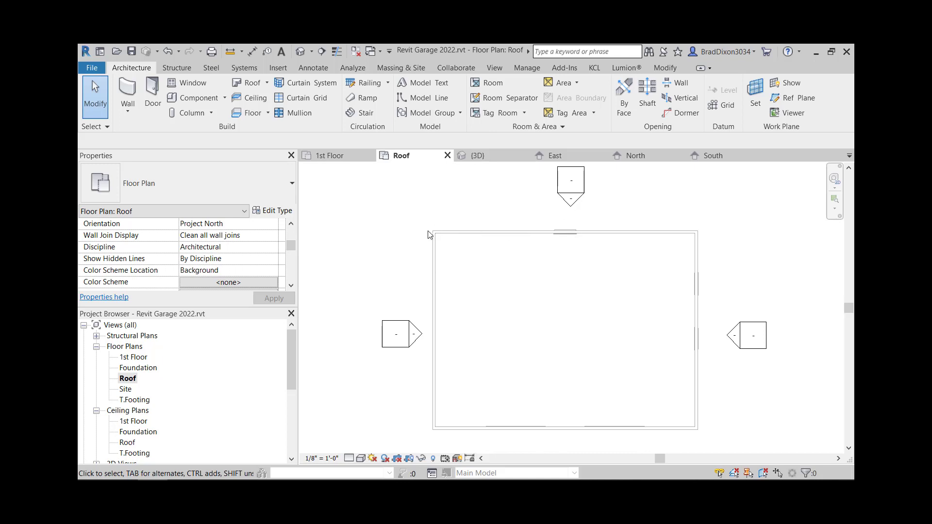
Step: Set the Roof plan's underlay base level to None
{"action": "scroll", "coordinate": [232, 263], "scroll_direction": "down", "scroll_amount": 3}
{"action": "scroll", "coordinate": [247, 268], "scroll_direction": "down", "scroll_amount": 5}
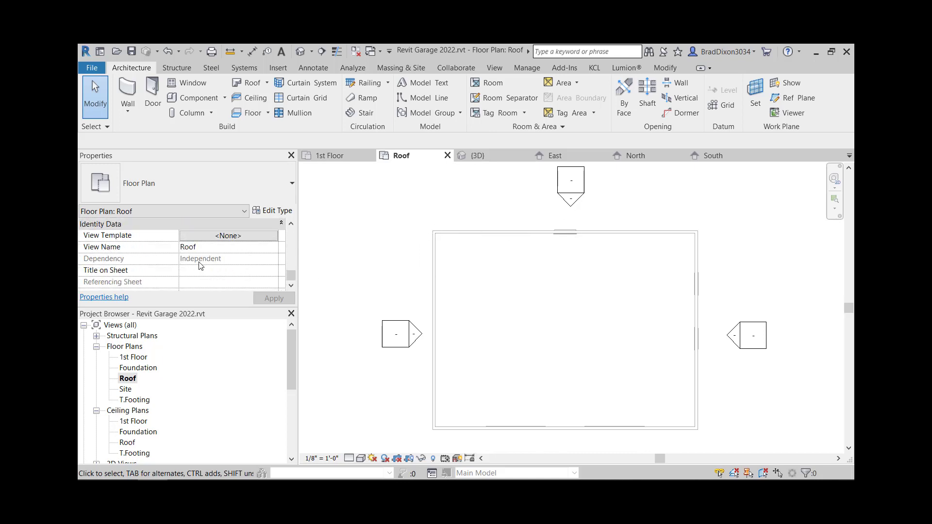
{"action": "scroll", "coordinate": [232, 272], "scroll_direction": "down", "scroll_amount": 3}
{"action": "scroll", "coordinate": [252, 276], "scroll_direction": "up", "scroll_amount": 3}
{"action": "scroll", "coordinate": [251, 277], "scroll_direction": "up", "scroll_amount": 5}
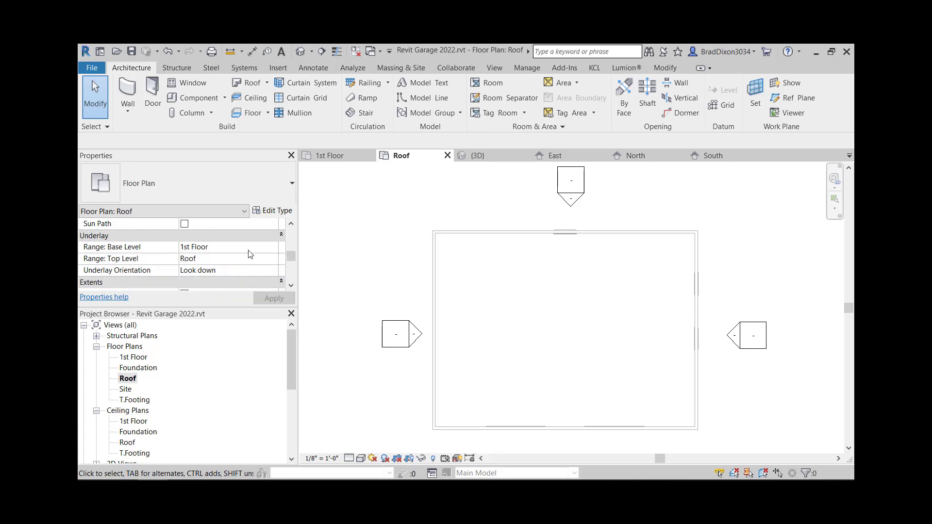
{"action": "left_click", "coordinate": [266, 247]}
{"action": "left_click", "coordinate": [272, 247]}
{"action": "left_click", "coordinate": [251, 264]}
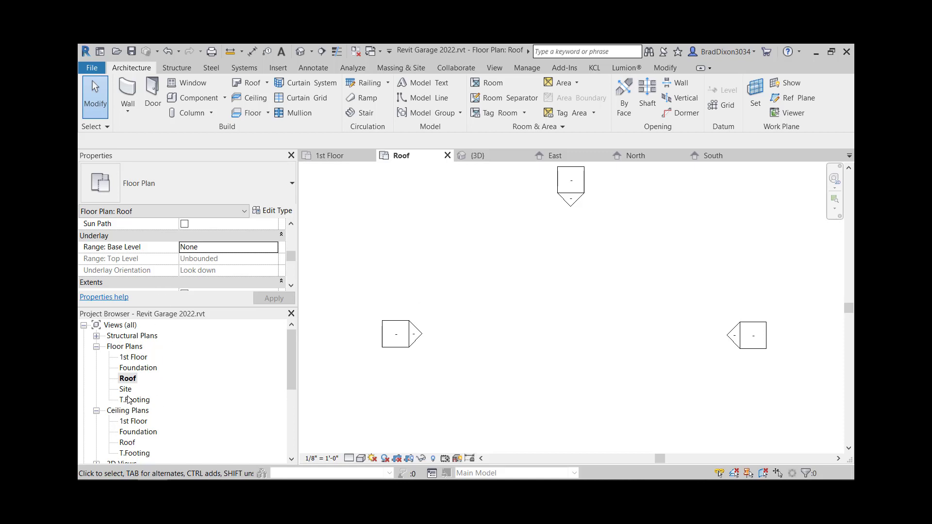
Step: Enlarge the view properties area and set the Roof plan's underlay base level to 1st Floor
{"action": "scroll", "coordinate": [248, 257], "scroll_direction": "down", "scroll_amount": 2}
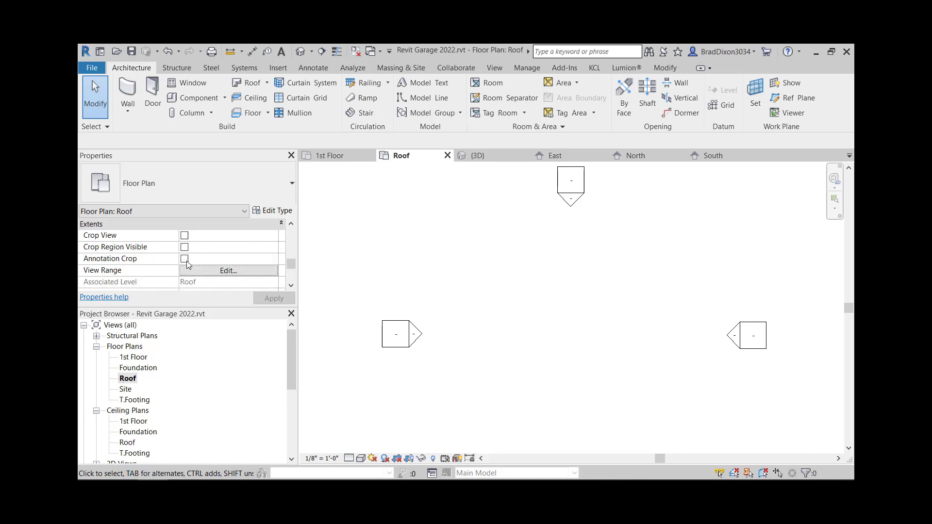
{"action": "scroll", "coordinate": [197, 261], "scroll_direction": "down", "scroll_amount": 1}
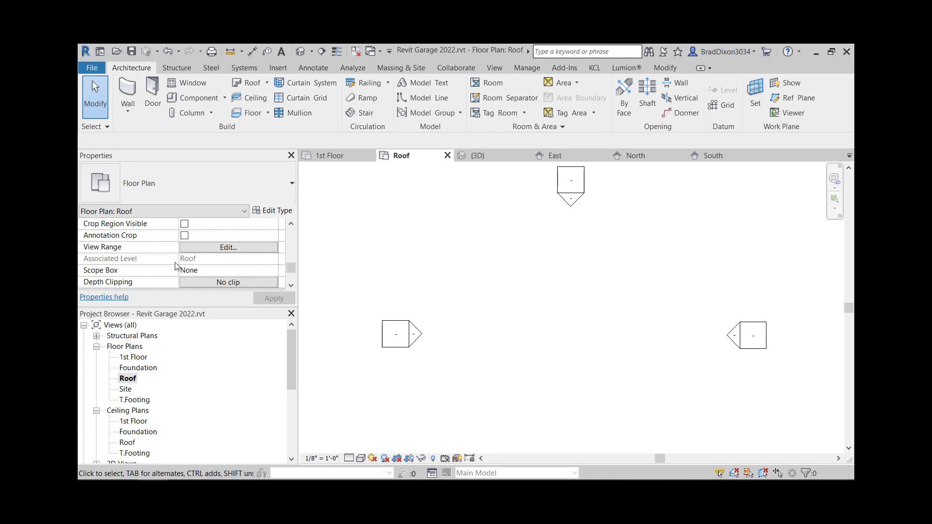
{"action": "scroll", "coordinate": [184, 269], "scroll_direction": "up", "scroll_amount": 2}
{"action": "scroll", "coordinate": [209, 276], "scroll_direction": "down", "scroll_amount": 3}
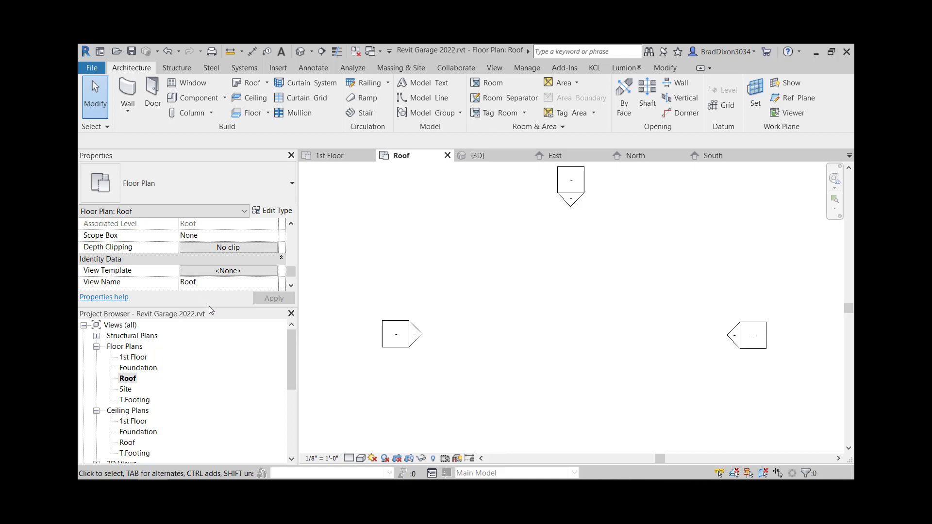
{"action": "left_click_drag", "start_coordinate": [209, 306], "coordinate": [212, 334]}
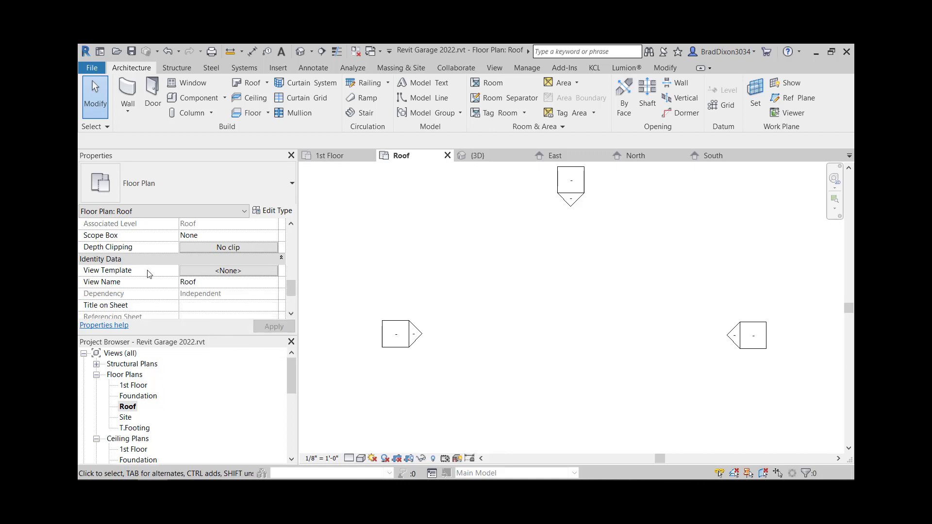
{"action": "scroll", "coordinate": [163, 281], "scroll_direction": "down", "scroll_amount": 2}
{"action": "scroll", "coordinate": [202, 287], "scroll_direction": "up", "scroll_amount": 6}
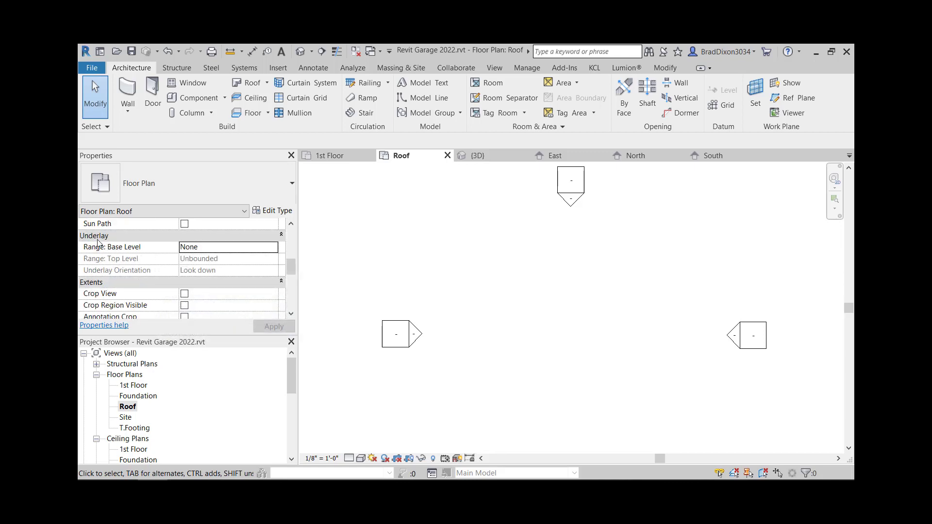
{"action": "left_click", "coordinate": [268, 250]}
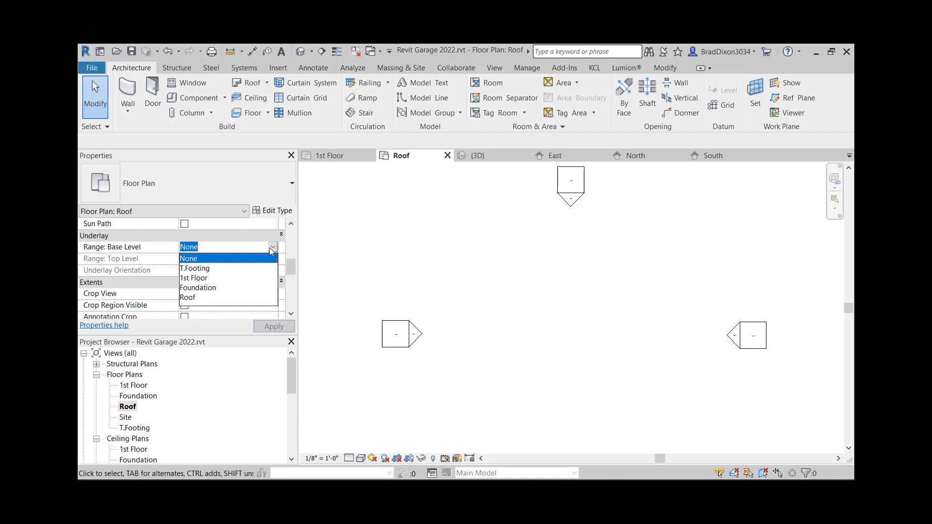
{"action": "left_click", "coordinate": [198, 278]}
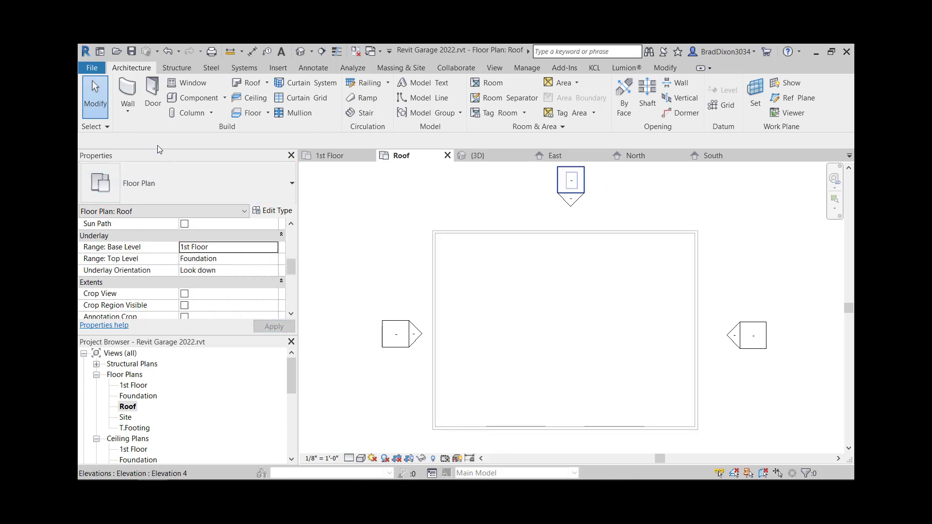
Step: Start a roof by footprint and duplicate the Wood Rafter 8" - Asphalt Shingle - Insulated type as "My Roof"
{"action": "left_click", "coordinate": [250, 84]}
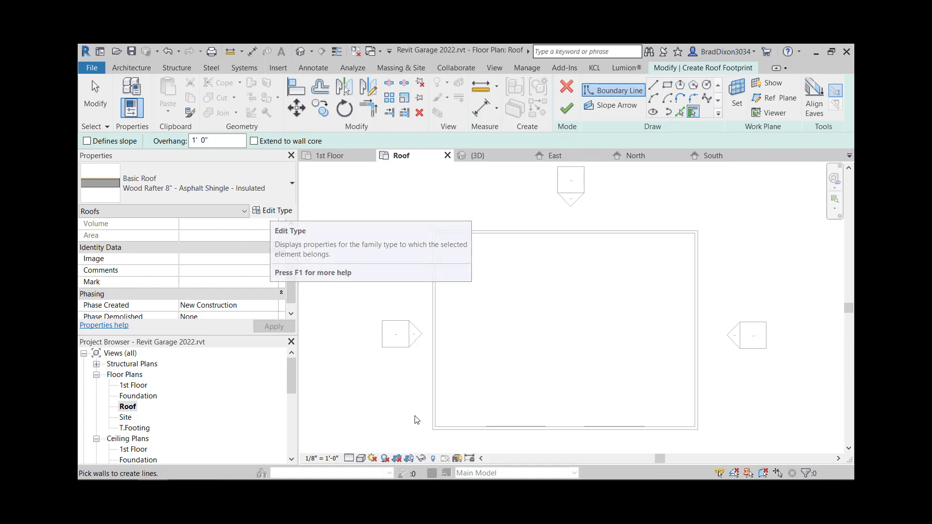
{"action": "left_click", "coordinate": [275, 211]}
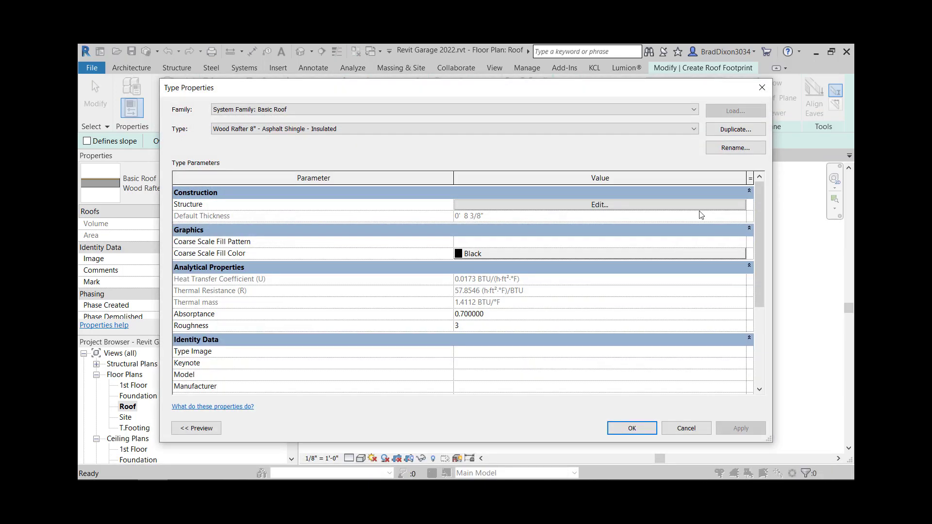
{"action": "left_click", "coordinate": [710, 130]}
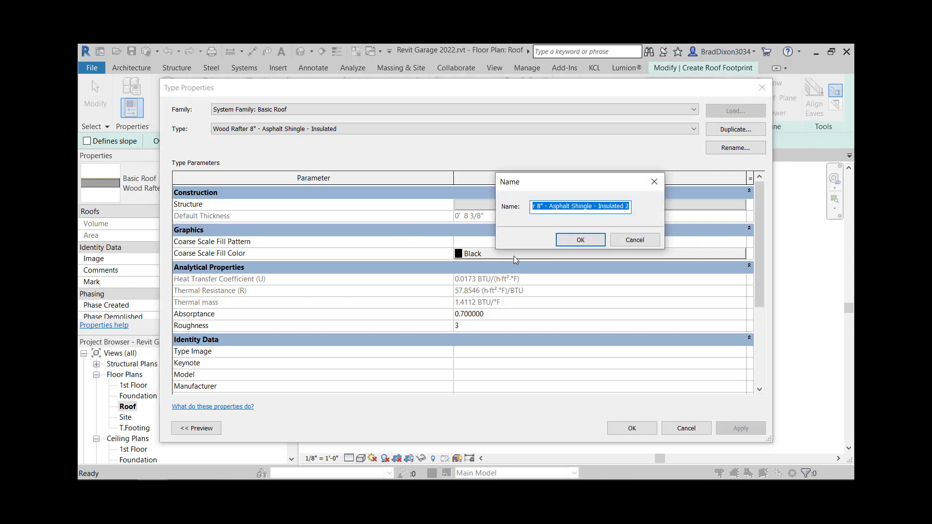
{"action": "type", "text": "My Ro"}
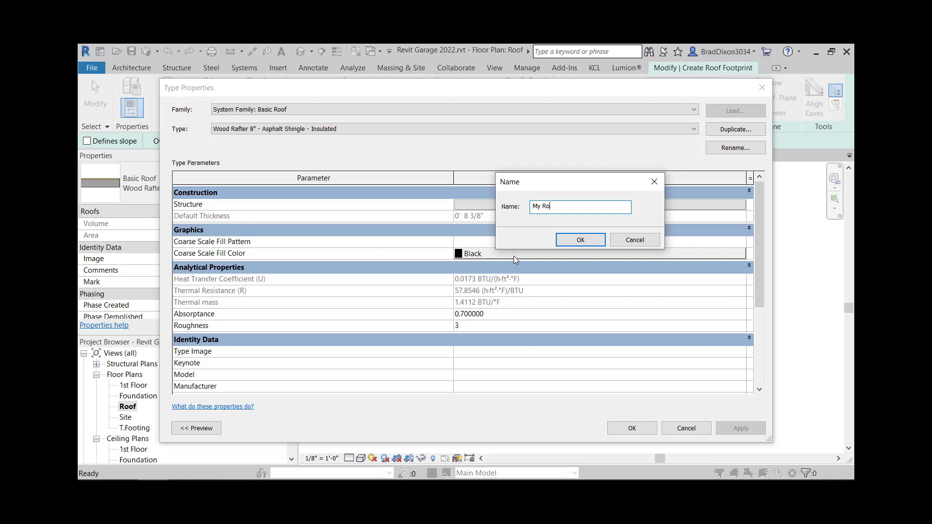
{"action": "type", "text": "of"}
{"action": "left_click", "coordinate": [589, 240]}
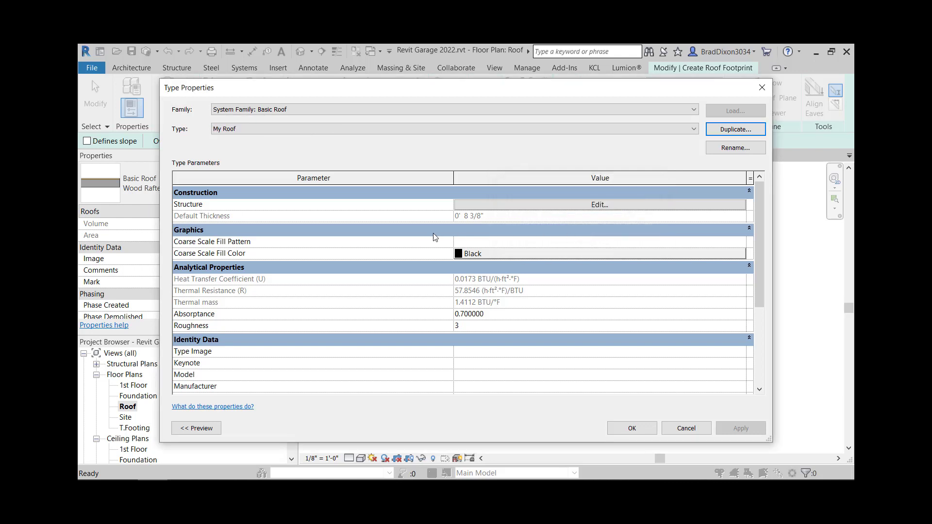
Step: Set the My Roof type's wood joist/rafter structure layer thickness to 0' 3 1/2" and accept the type
{"action": "left_click", "coordinate": [561, 206]}
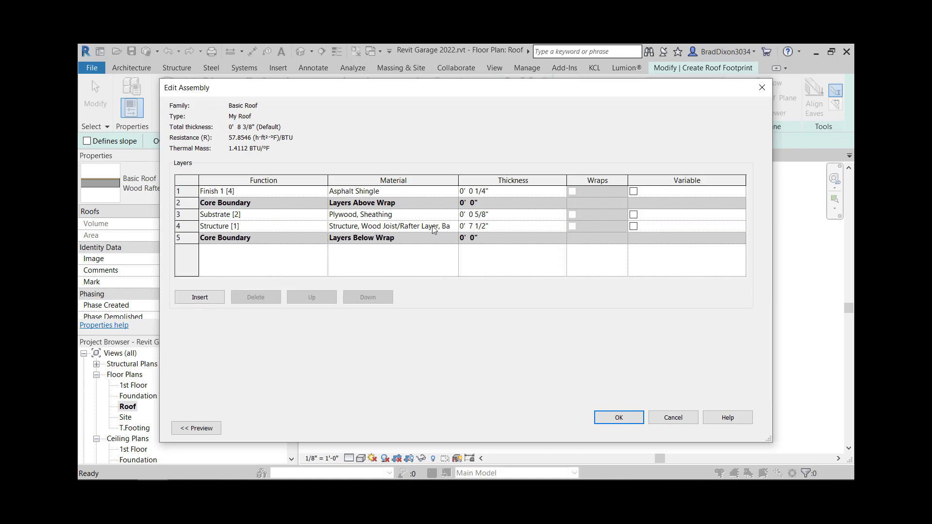
{"action": "left_click", "coordinate": [471, 226]}
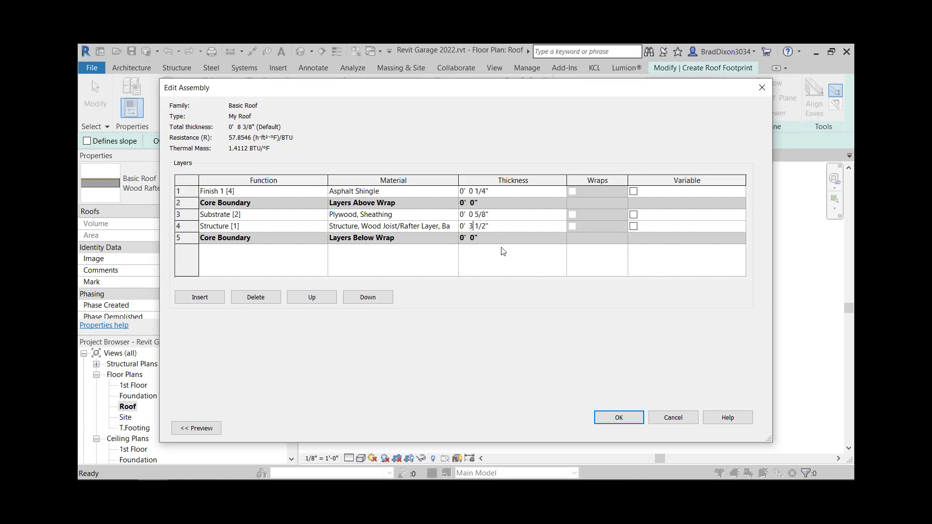
{"action": "left_click", "coordinate": [535, 218]}
{"action": "left_click", "coordinate": [634, 422]}
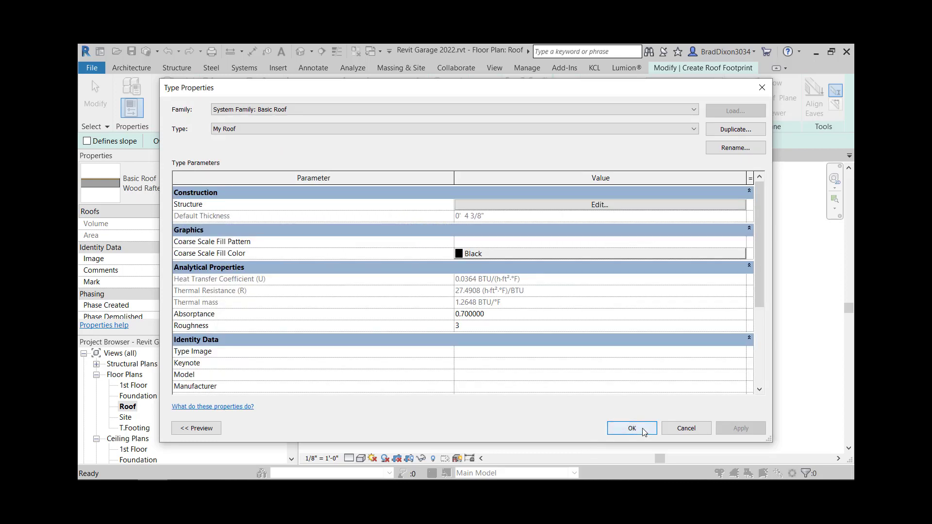
{"action": "left_click", "coordinate": [632, 428]}
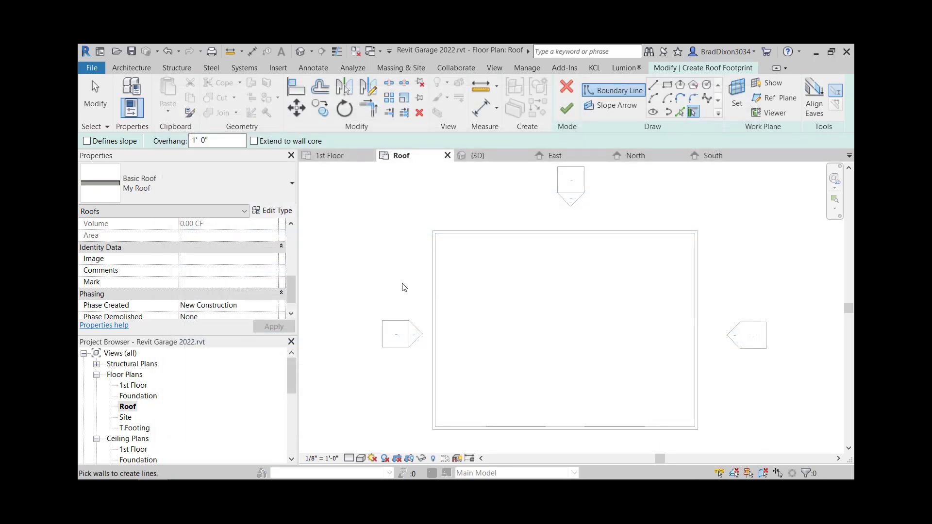
Step: Pick all four exterior garage walls as roof boundary lines with a 1' 0" overhang and no defined slope
{"action": "left_click", "coordinate": [218, 141]}
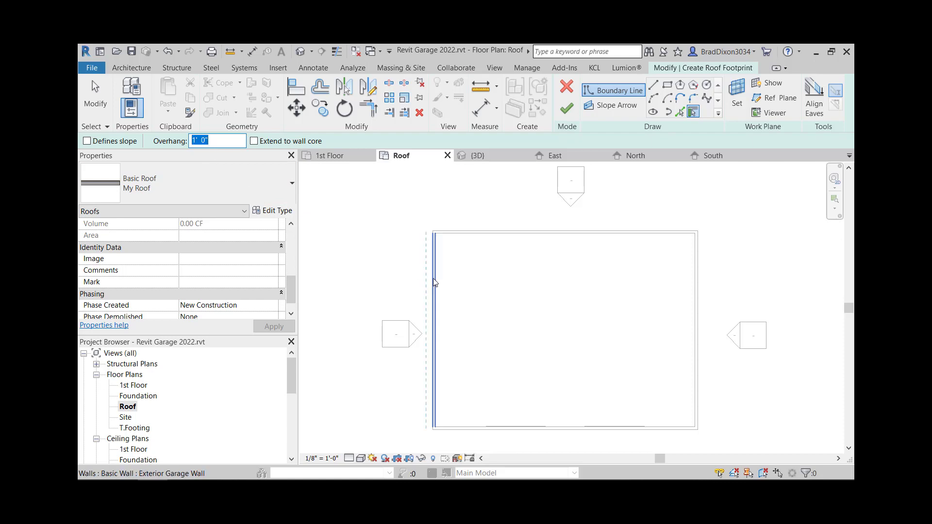
{"action": "left_click", "coordinate": [460, 232]}
{"action": "left_click", "coordinate": [433, 320]}
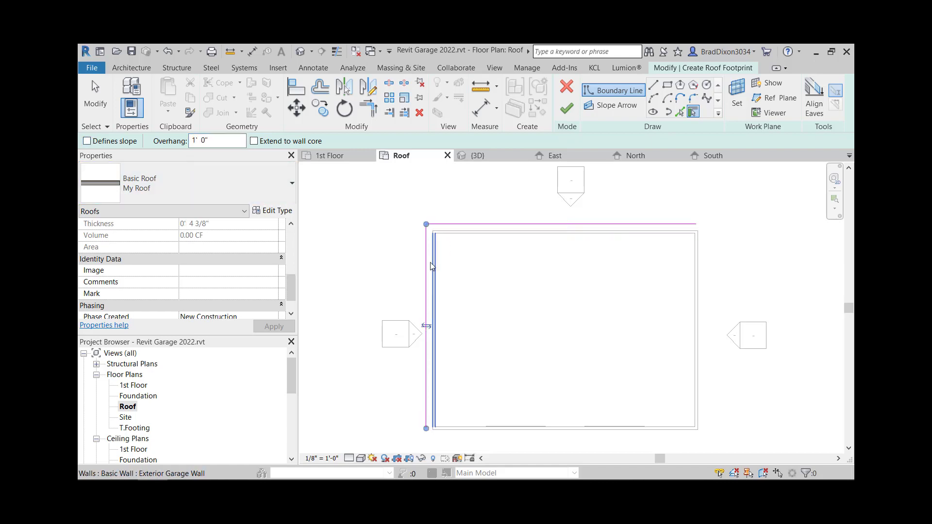
{"action": "left_click", "coordinate": [699, 296]}
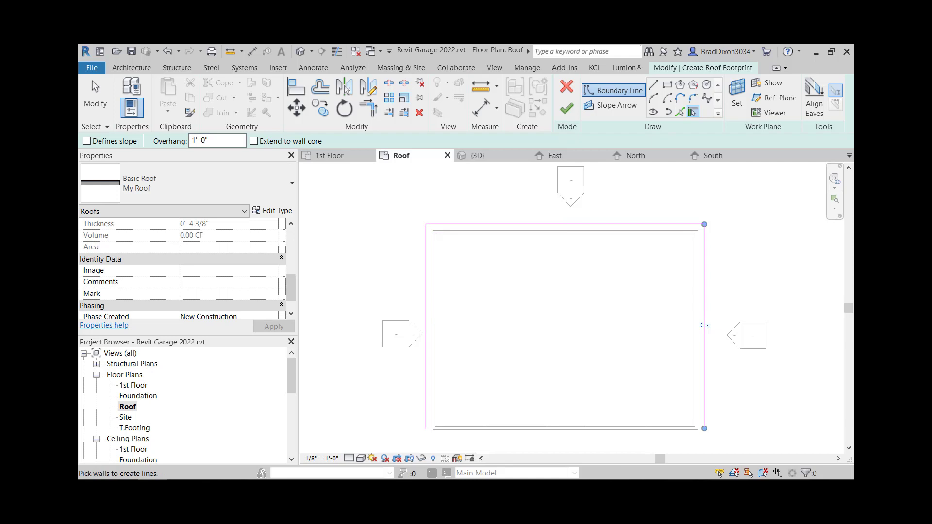
{"action": "left_click", "coordinate": [601, 435]}
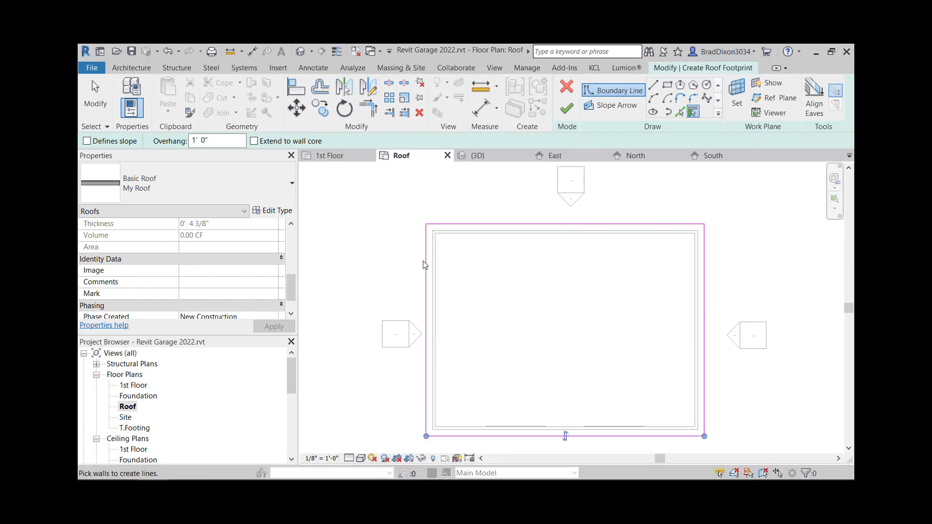
{"action": "left_click", "coordinate": [96, 97]}
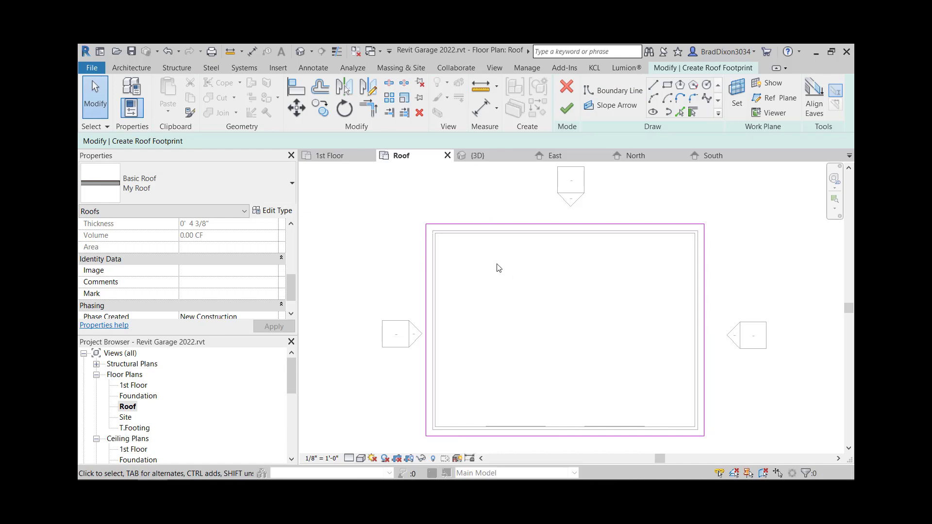
Step: Make the two long horizontal boundary lines define the roof slope and set it to 4" / 12"
{"action": "left_click", "coordinate": [584, 225]}
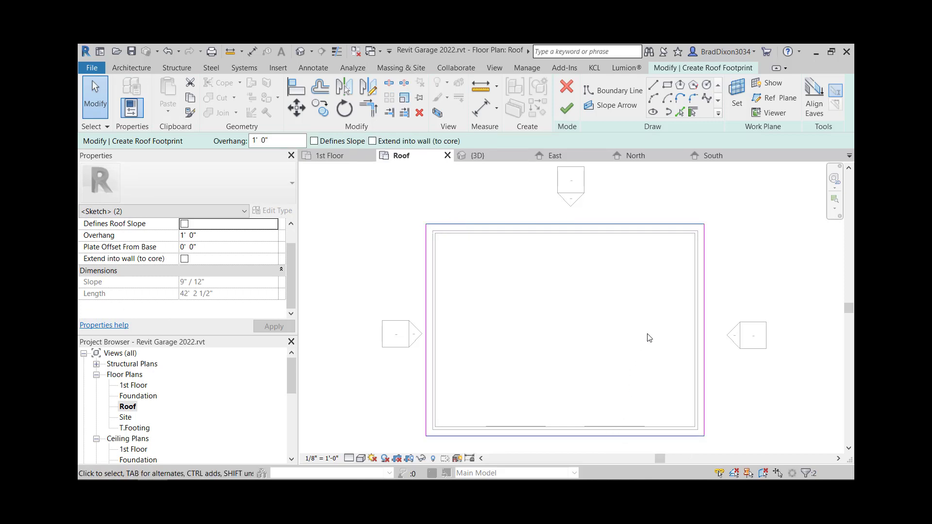
{"action": "left_click", "coordinate": [620, 436], "text": "ctrl"}
{"action": "left_click", "coordinate": [184, 225]}
{"action": "left_click", "coordinate": [187, 286]}
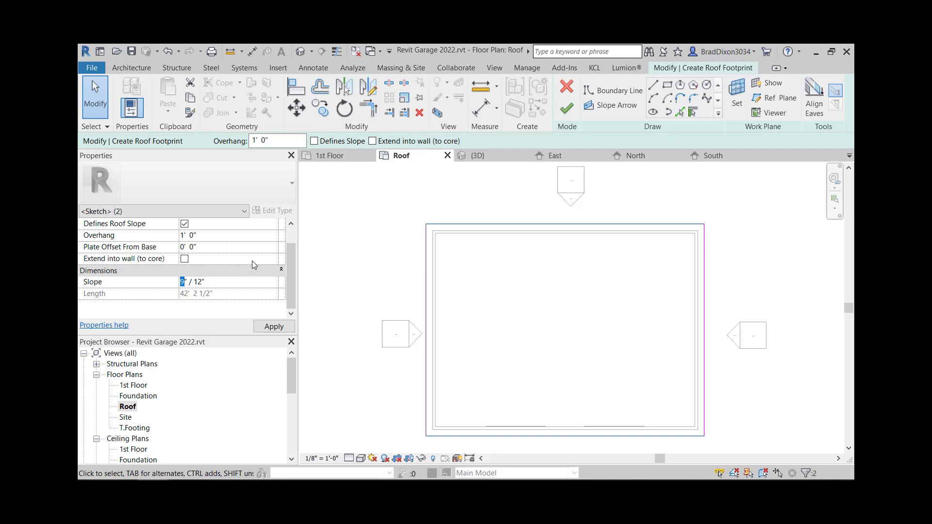
{"action": "type", "text": "4"}
{"action": "left_click", "coordinate": [230, 284]}
{"action": "left_click", "coordinate": [272, 325]}
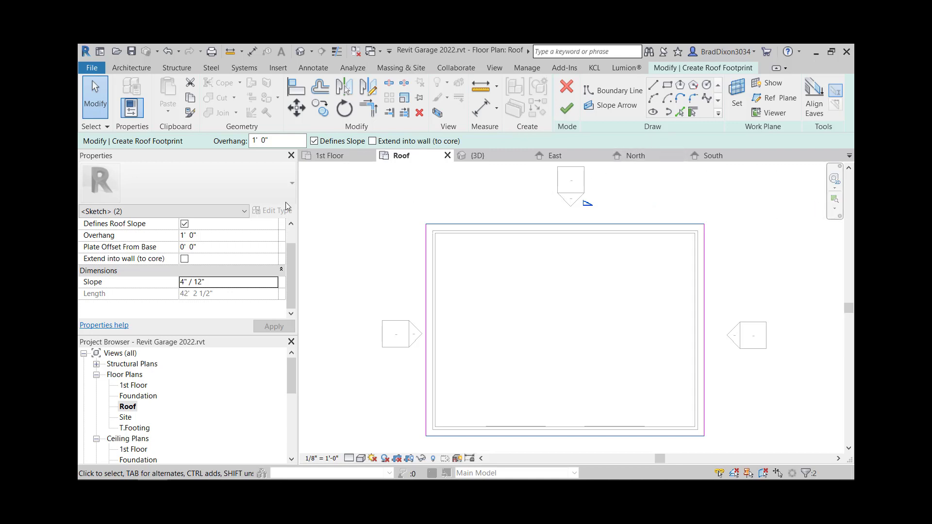
Step: Finish the roof footprint sketch to create the roof
{"action": "scroll", "coordinate": [248, 253], "scroll_direction": "up", "scroll_amount": 1}
{"action": "scroll", "coordinate": [228, 281], "scroll_direction": "down", "scroll_amount": 1}
{"action": "left_click_drag", "start_coordinate": [290, 272], "coordinate": [289, 243]}
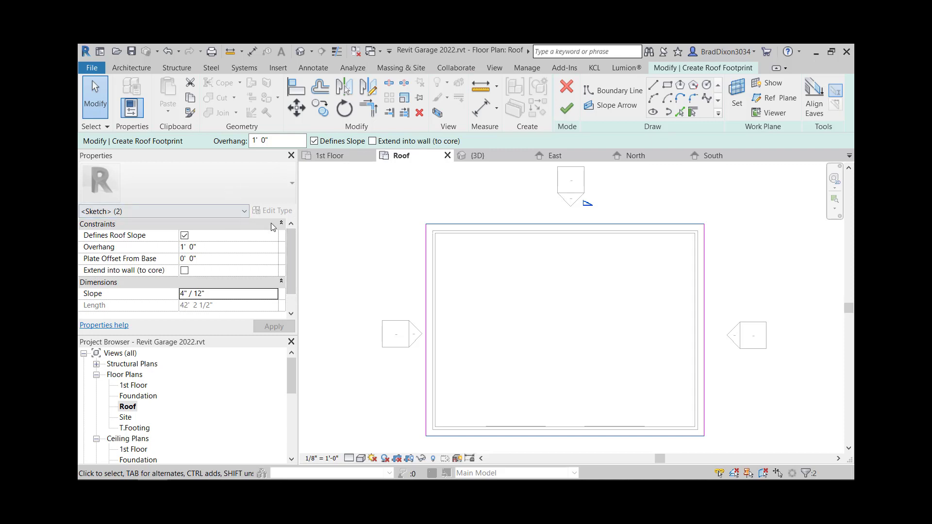
{"action": "left_click", "coordinate": [282, 223]}
{"action": "left_click", "coordinate": [281, 224]}
{"action": "left_click", "coordinate": [567, 109]}
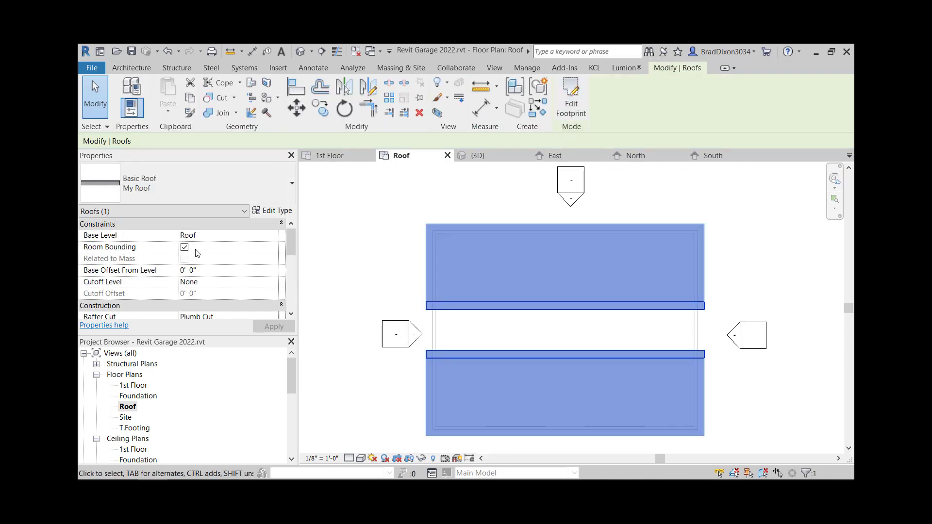
Step: Change the new roof's Rafter Cut to Two Cut - Plumb
{"action": "left_click", "coordinate": [372, 199]}
{"action": "left_click", "coordinate": [431, 225]}
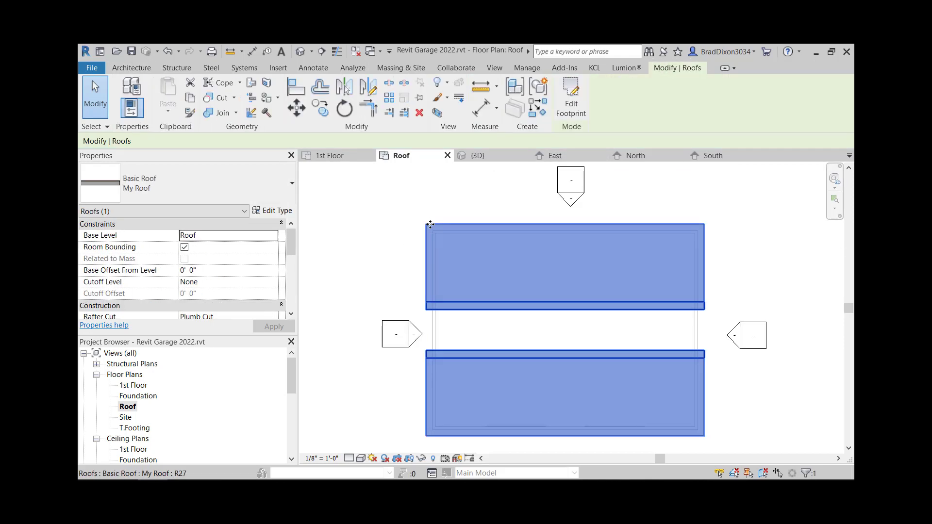
{"action": "scroll", "coordinate": [203, 264], "scroll_direction": "down", "scroll_amount": 2}
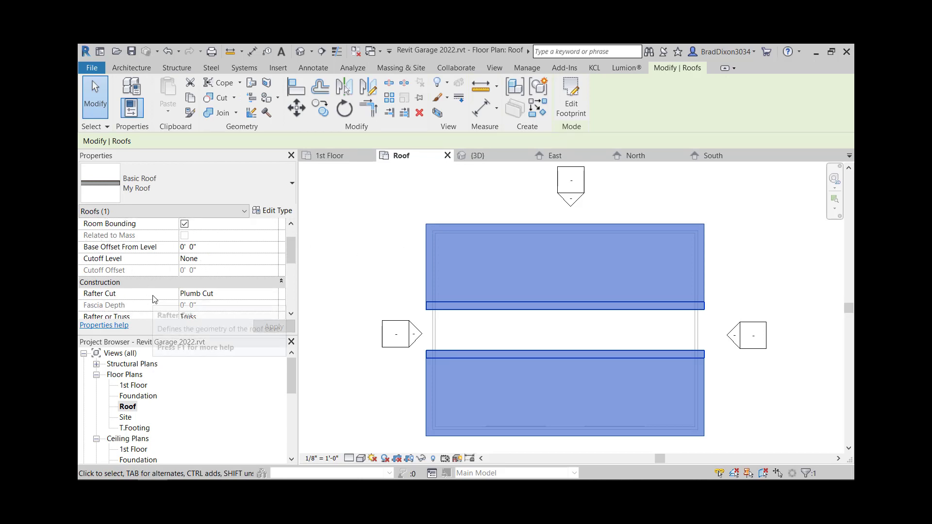
{"action": "left_click", "coordinate": [273, 294]}
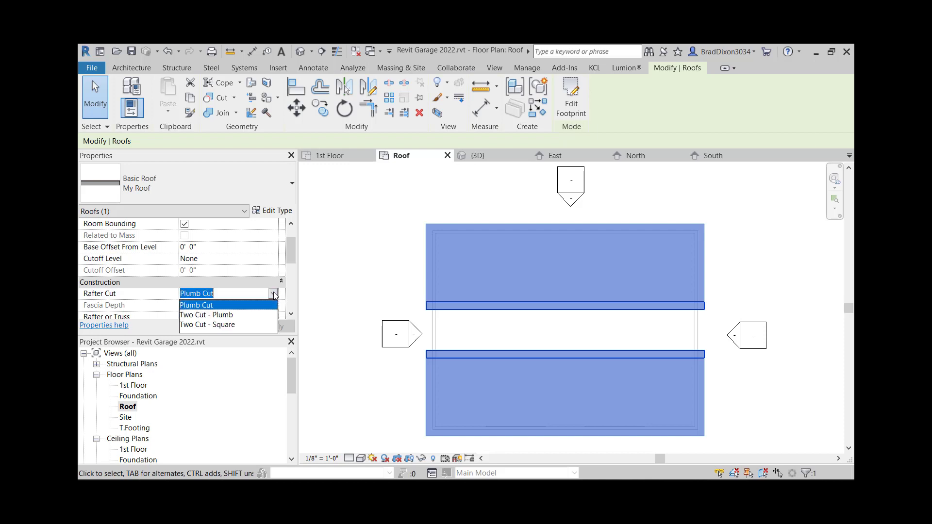
{"action": "left_click", "coordinate": [228, 315]}
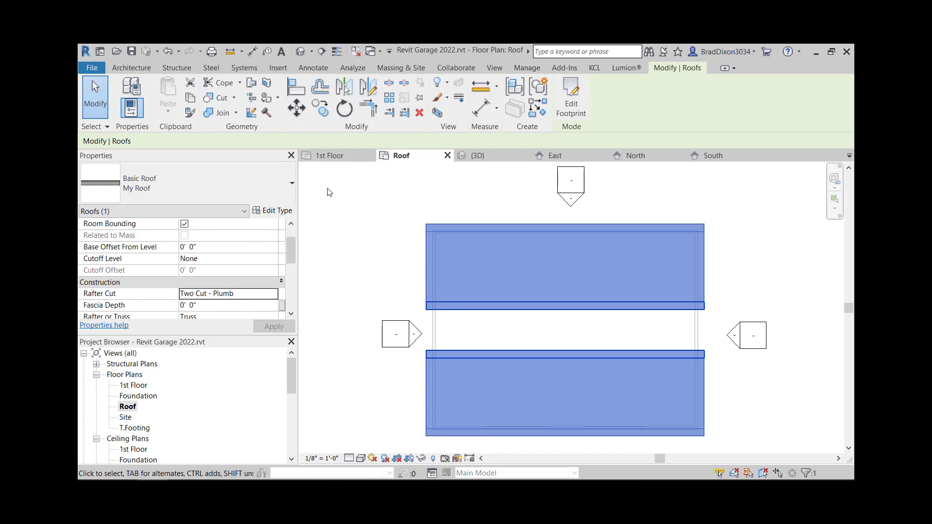
Step: Draw an L of Thin Lines detail lines beside the roof's upper left corner, about 3' down and 2' across
{"action": "left_click", "coordinate": [320, 69]}
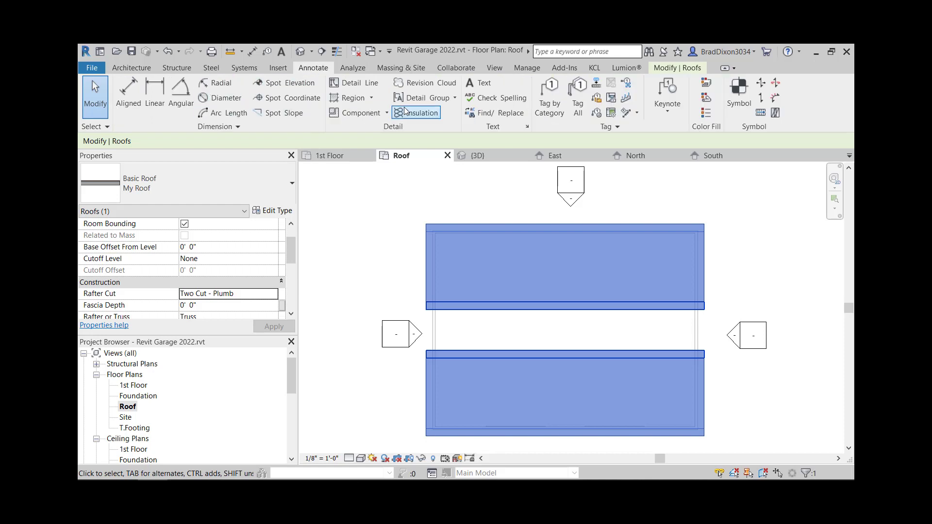
{"action": "left_click", "coordinate": [357, 84]}
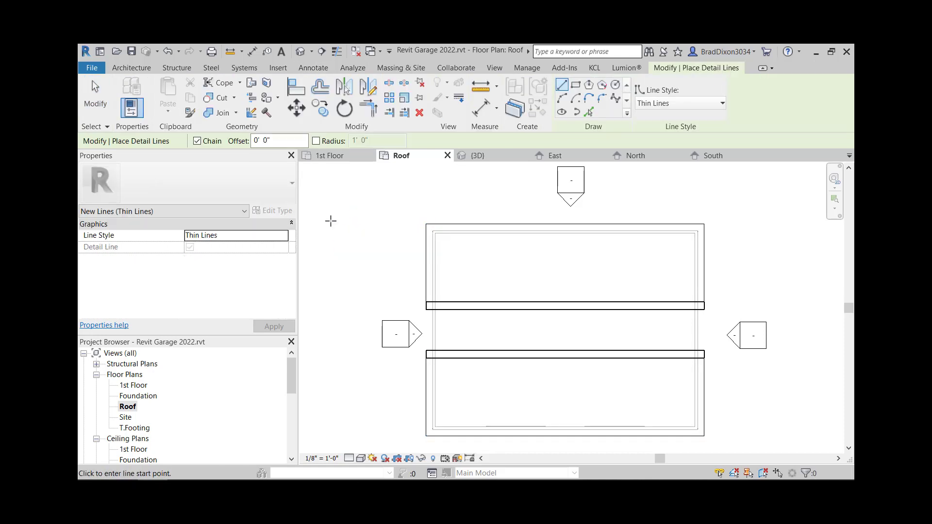
{"action": "left_click", "coordinate": [331, 198]}
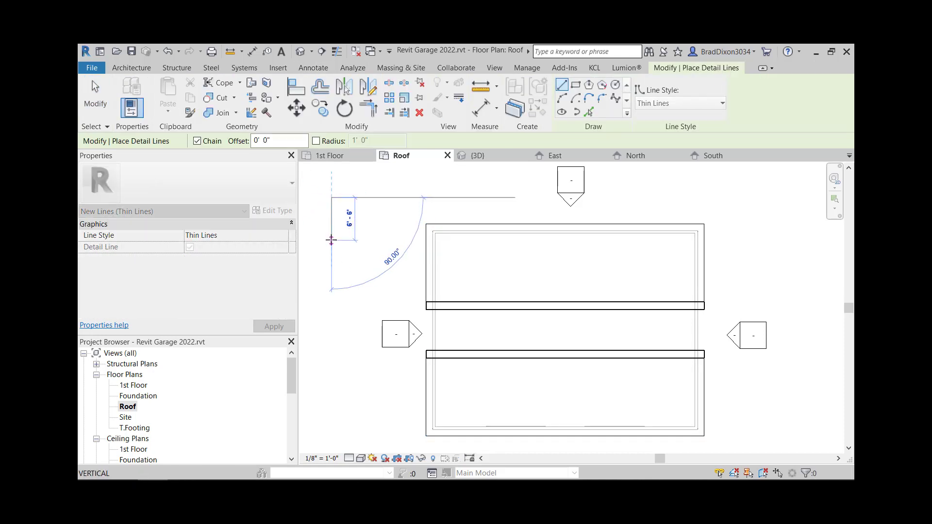
{"action": "scroll", "coordinate": [332, 218], "scroll_direction": "up", "scroll_amount": 2}
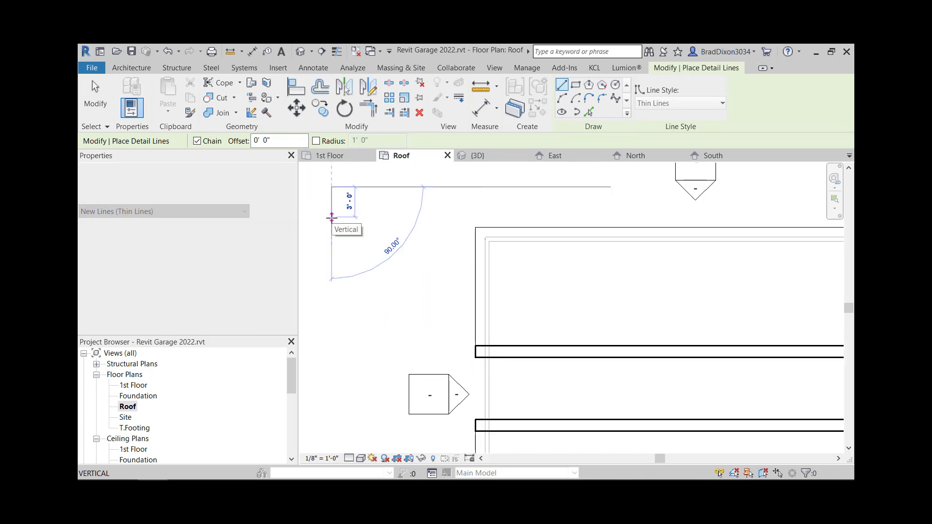
{"action": "left_click", "coordinate": [332, 217]}
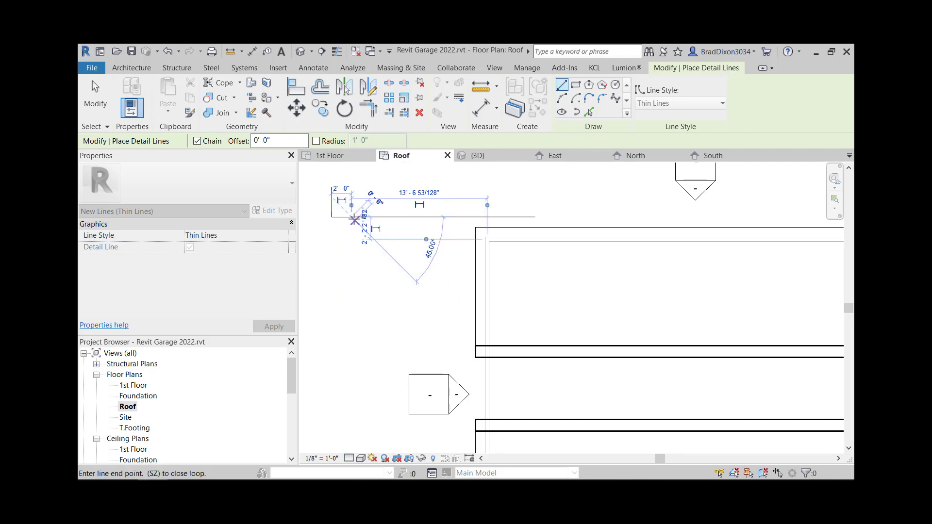
{"action": "key", "text": "Escape"}
{"action": "key", "text": "Escape"}
{"action": "scroll", "coordinate": [333, 199], "scroll_direction": "up", "scroll_amount": 1}
{"action": "left_click", "coordinate": [335, 202]}
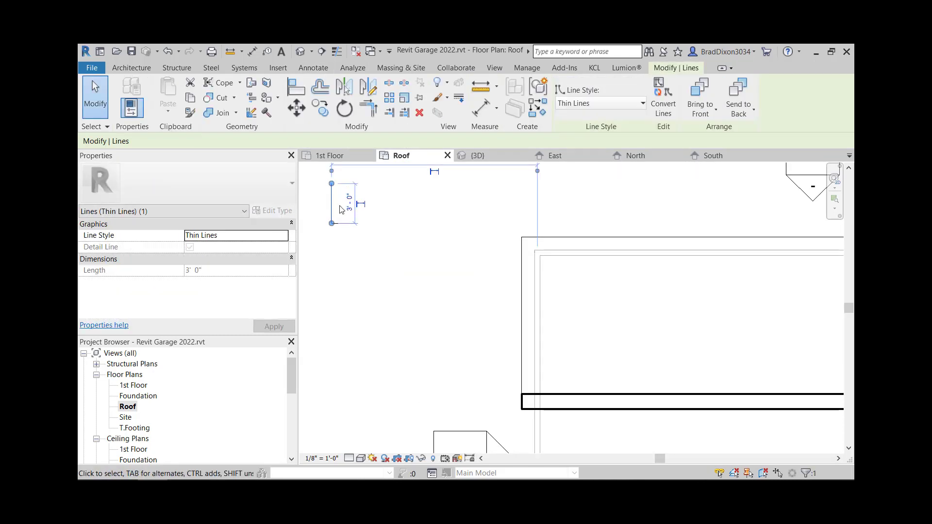
{"action": "left_click", "coordinate": [367, 244]}
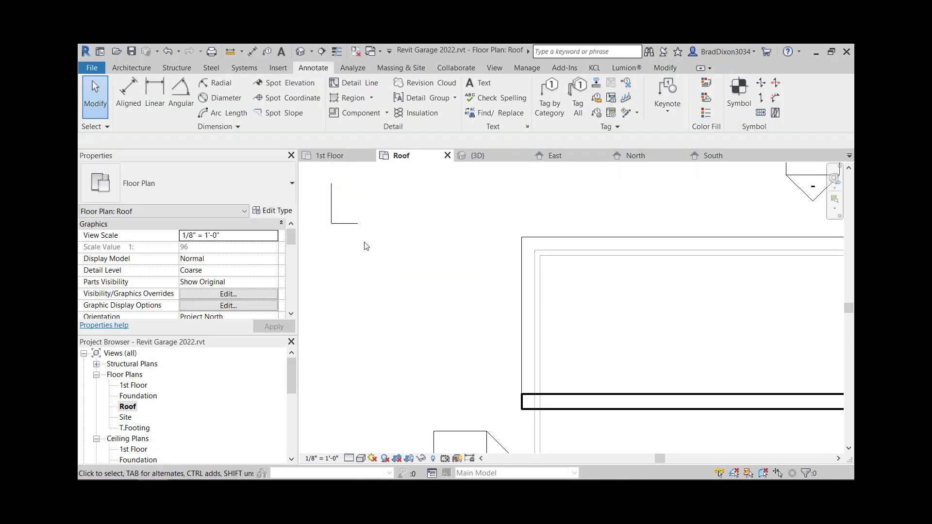
{"action": "left_click_drag", "start_coordinate": [365, 241], "coordinate": [316, 202]}
{"action": "middle_click_drag", "start_coordinate": [397, 201], "coordinate": [402, 243]}
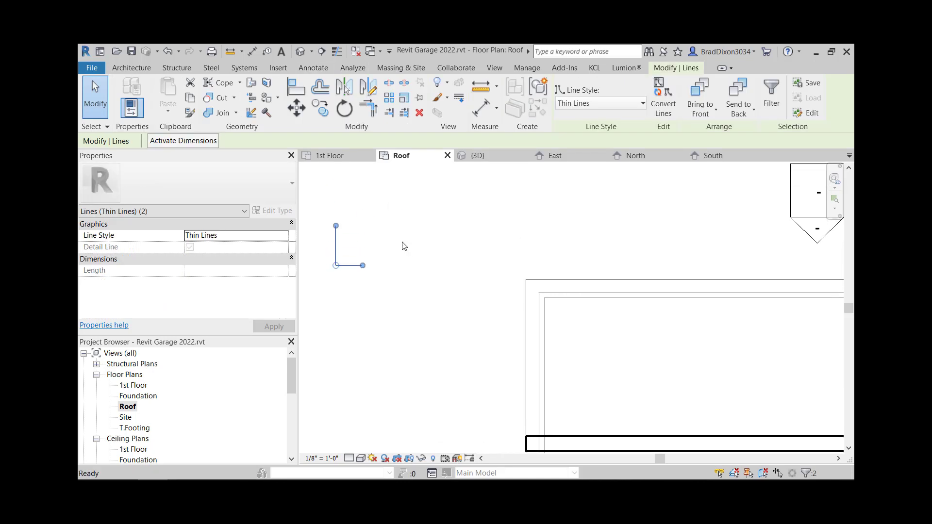
Step: Draw a detail line about 8' long sloping up at 30° from the upper end of the vertical line
{"action": "left_click", "coordinate": [316, 68]}
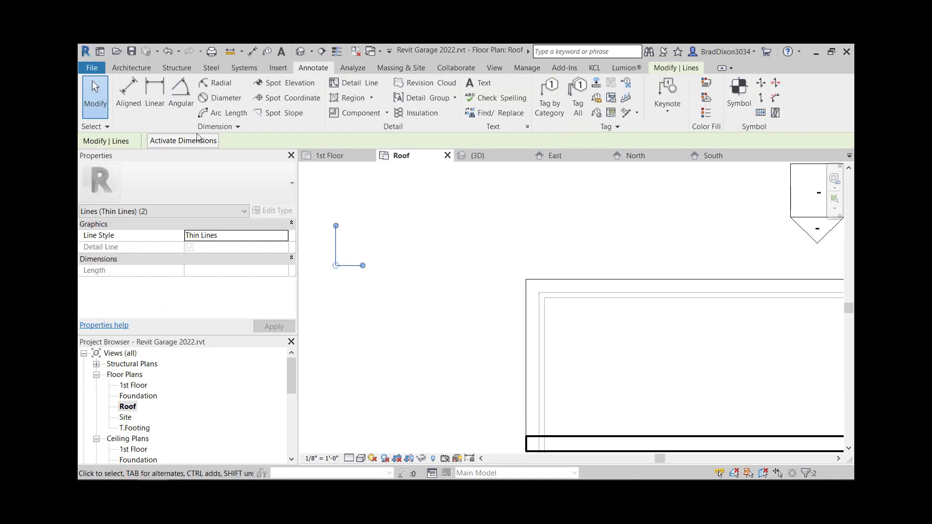
{"action": "left_click", "coordinate": [359, 83]}
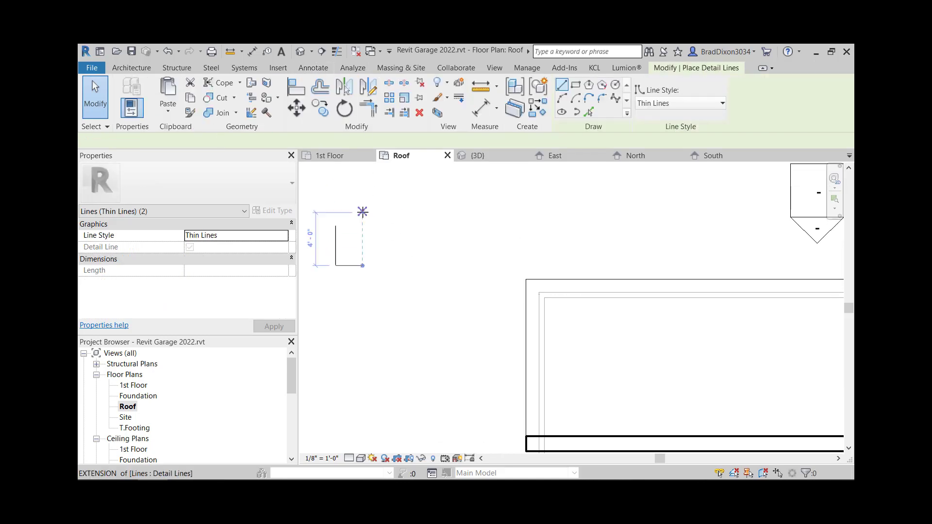
{"action": "left_click", "coordinate": [335, 226]}
{"action": "left_click", "coordinate": [428, 173]}
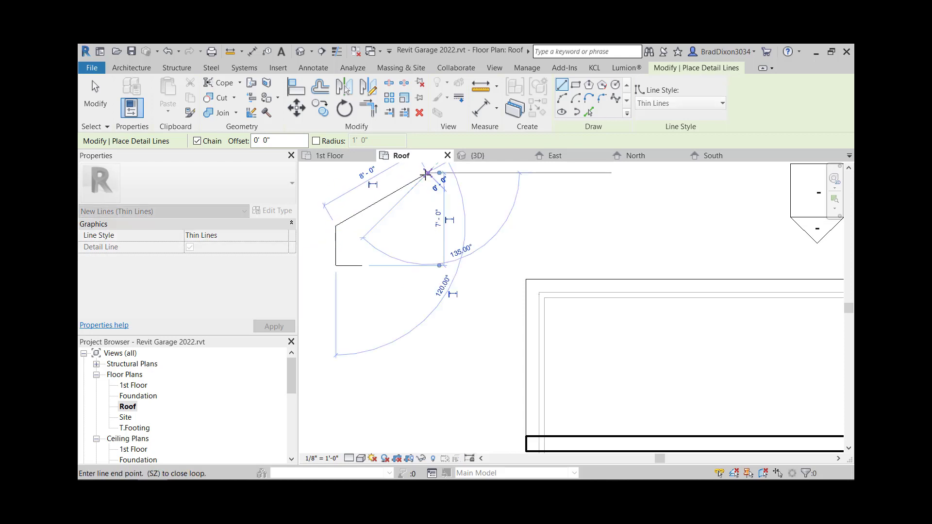
{"action": "key", "text": "Escape"}
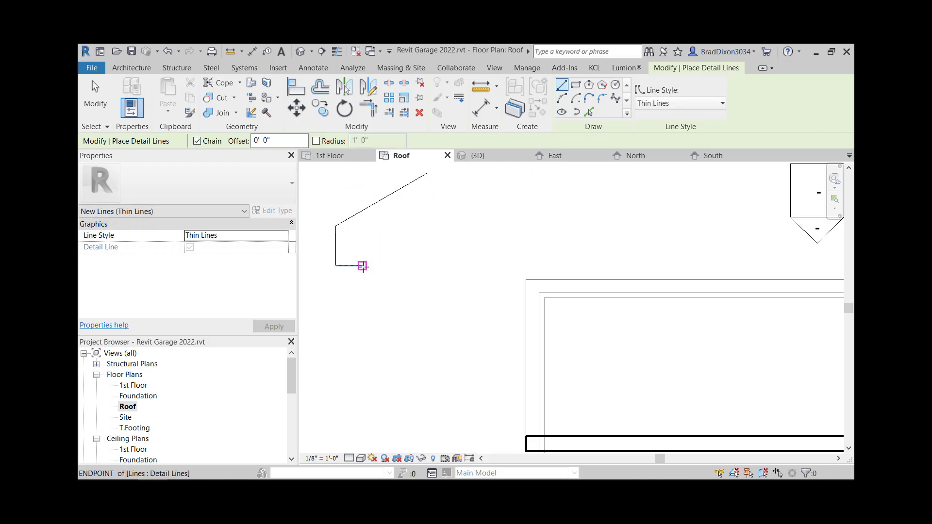
Step: Draw a parallel sloped detail line about 8' 6" long from the free end of the short horizontal line
{"action": "left_click", "coordinate": [362, 265]}
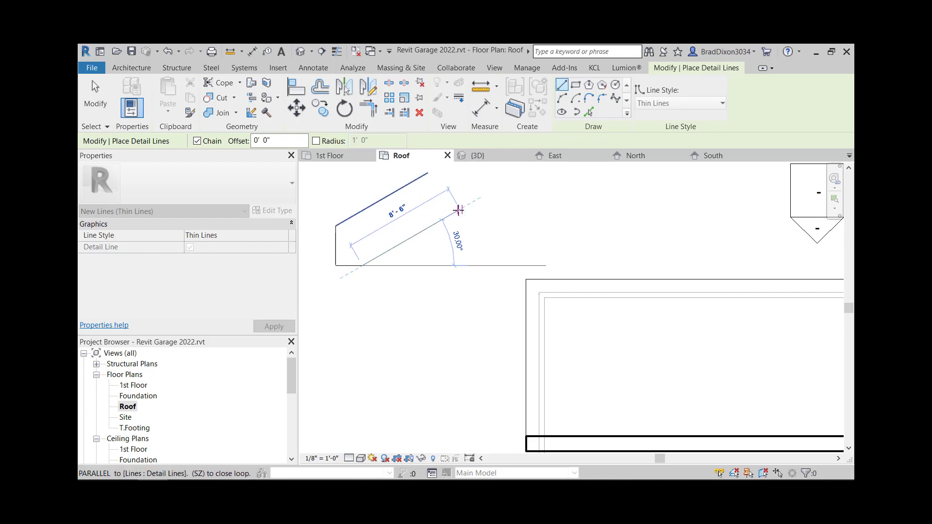
{"action": "left_click", "coordinate": [451, 214]}
{"action": "key", "text": "Escape"}
{"action": "key", "text": "Escape"}
{"action": "mouse_move", "coordinate": [426, 265]}
{"action": "middle_mouse_down"}
{"action": "mouse_move", "coordinate": [485, 247]}
{"action": "mouse_move", "coordinate": [456, 279]}
{"action": "middle_mouse_up"}
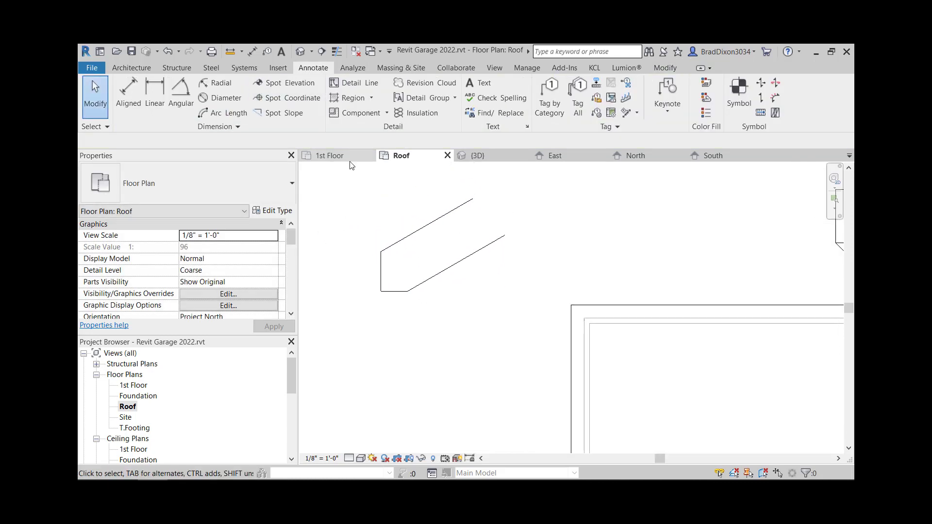
Step: Delete the short horizontal detail line and trim the lower sloped line and the vertical line to a corner
{"action": "left_click", "coordinate": [393, 292]}
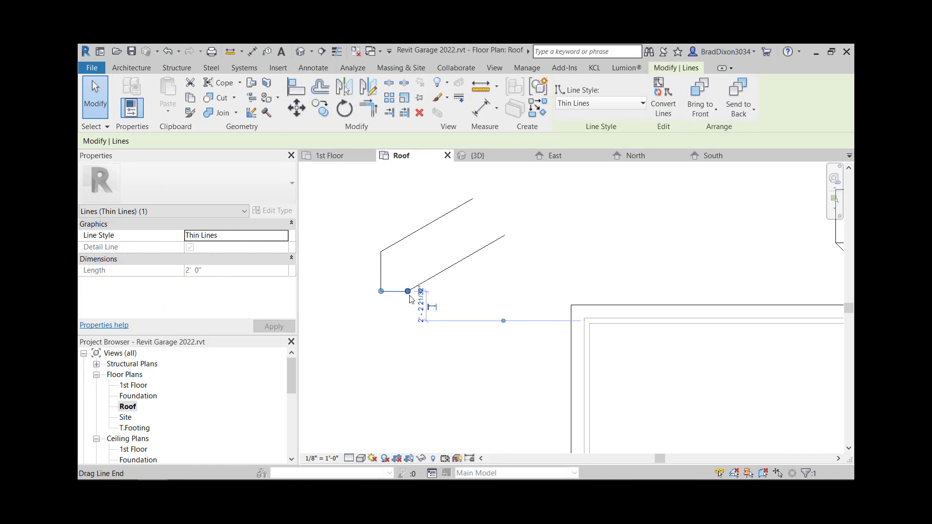
{"action": "key", "text": "Delete"}
{"action": "left_click", "coordinate": [441, 272]}
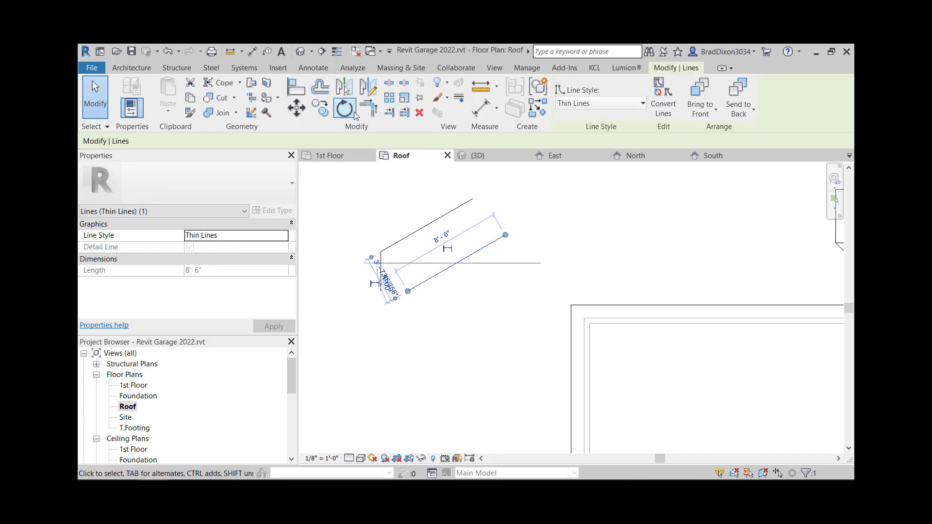
{"action": "left_click", "coordinate": [375, 111]}
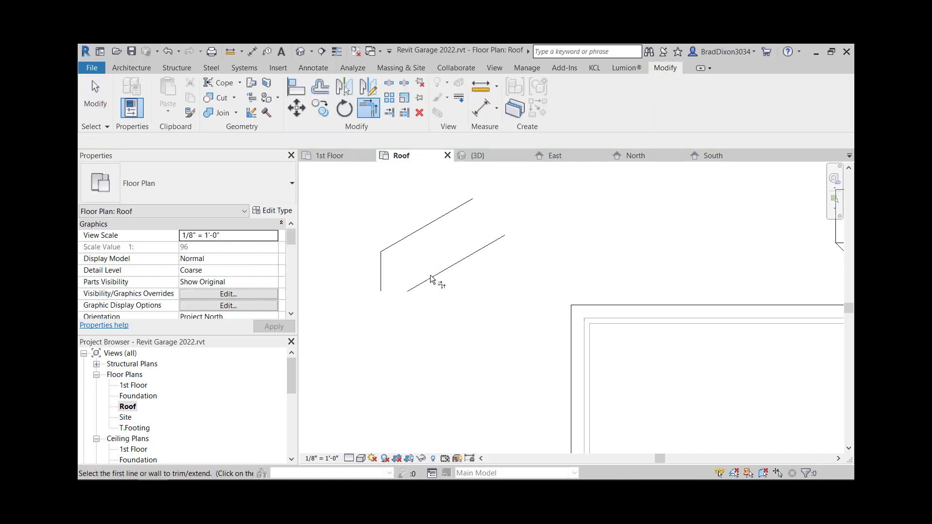
{"action": "left_click", "coordinate": [427, 280]}
{"action": "left_click", "coordinate": [383, 280]}
{"action": "key", "text": "Escape"}
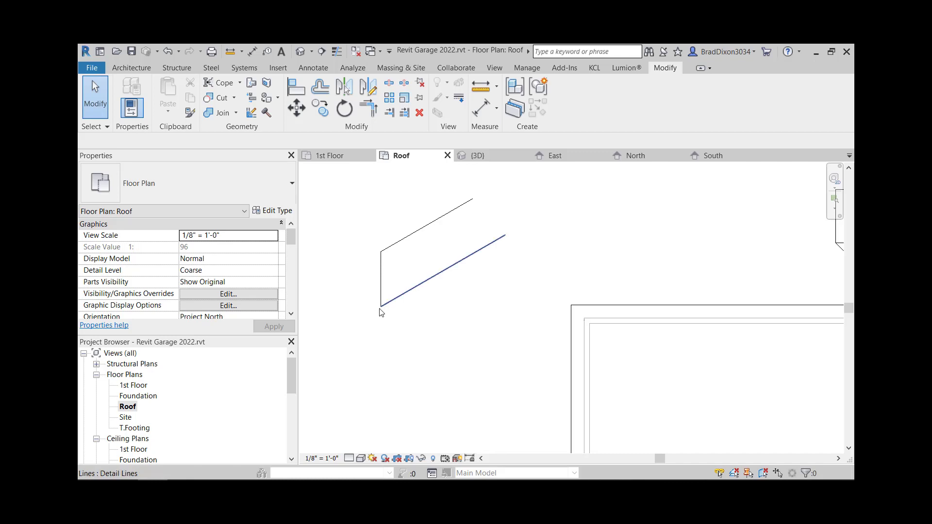
Step: Draw a horizontal detail line from the lower part of the vertical line across the lower sloped line
{"action": "left_click", "coordinate": [382, 295]}
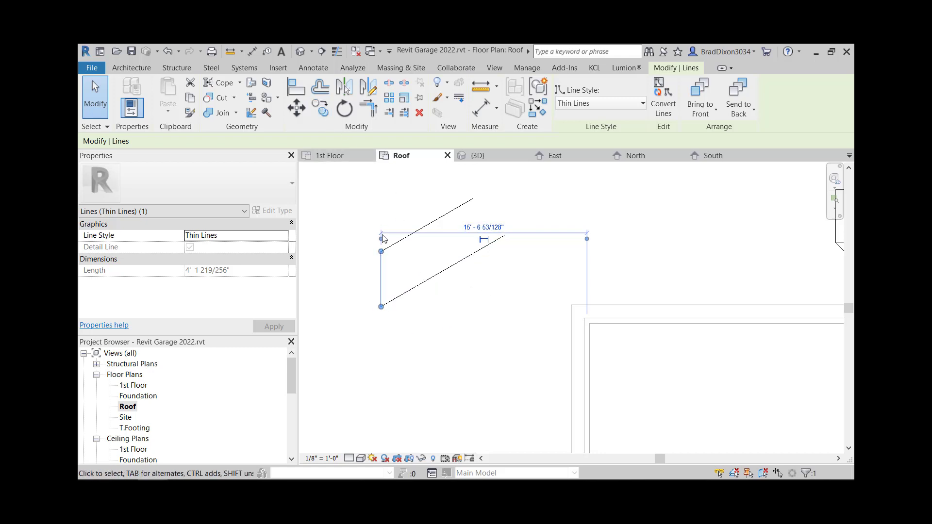
{"action": "left_click", "coordinate": [311, 69]}
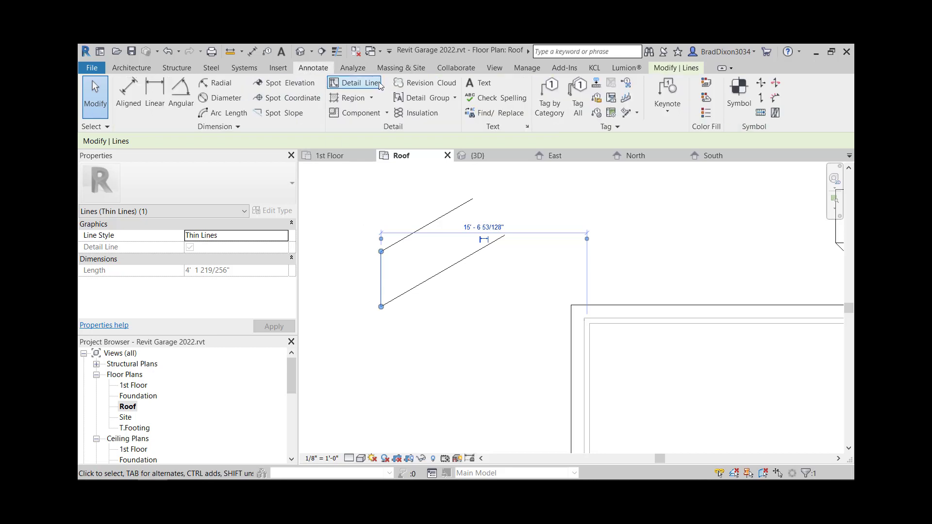
{"action": "left_click", "coordinate": [353, 83]}
{"action": "left_click", "coordinate": [382, 288]}
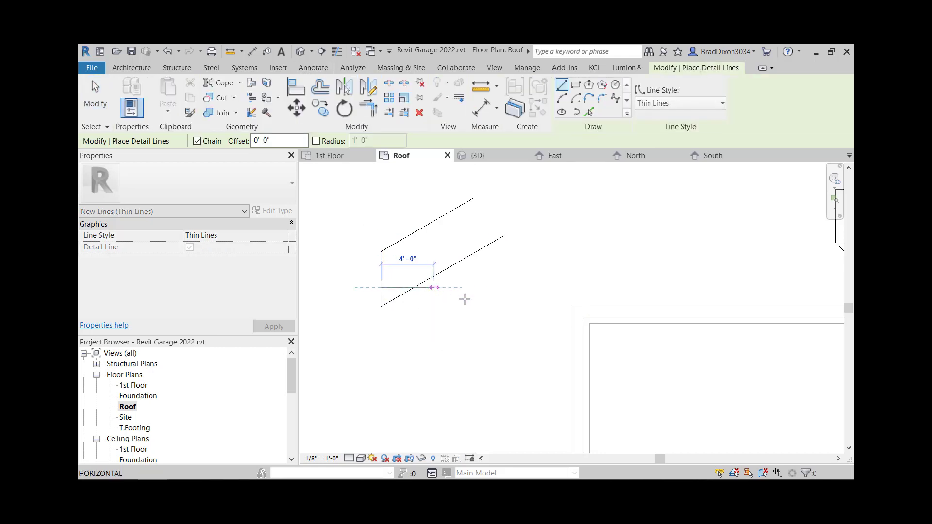
{"action": "key", "text": "Escape"}
{"action": "key", "text": "Escape"}
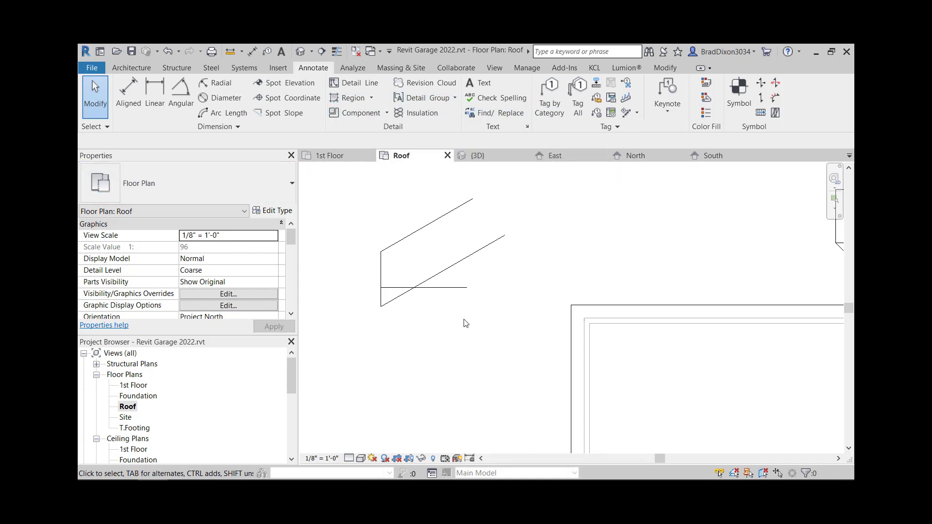
Step: Delete all the rafter sketch detail lines beside the roof
{"action": "left_click_drag", "start_coordinate": [465, 323], "coordinate": [370, 235]}
{"action": "key", "text": "Delete"}
Step: Set the My Roof roof's Fascia Depth to 4"
{"action": "scroll", "coordinate": [418, 295], "scroll_direction": "down", "scroll_amount": 5}
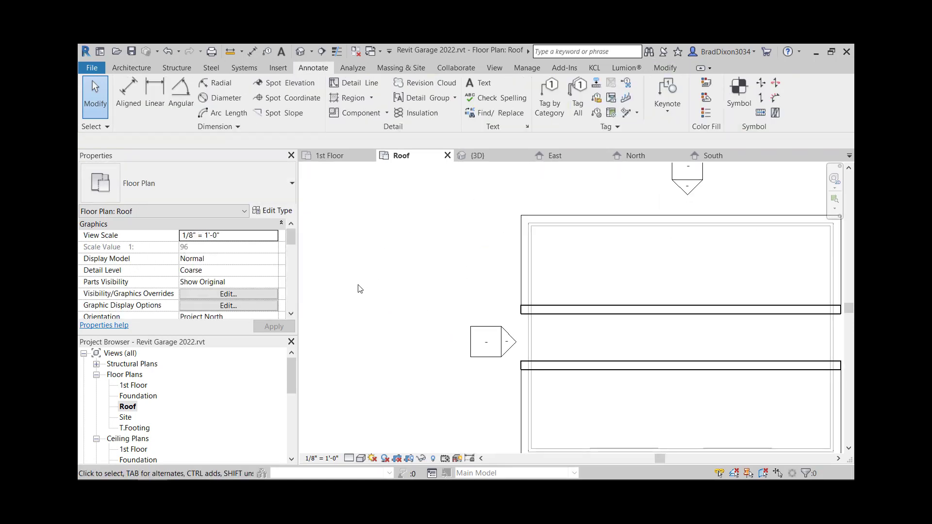
{"action": "left_click", "coordinate": [523, 284]}
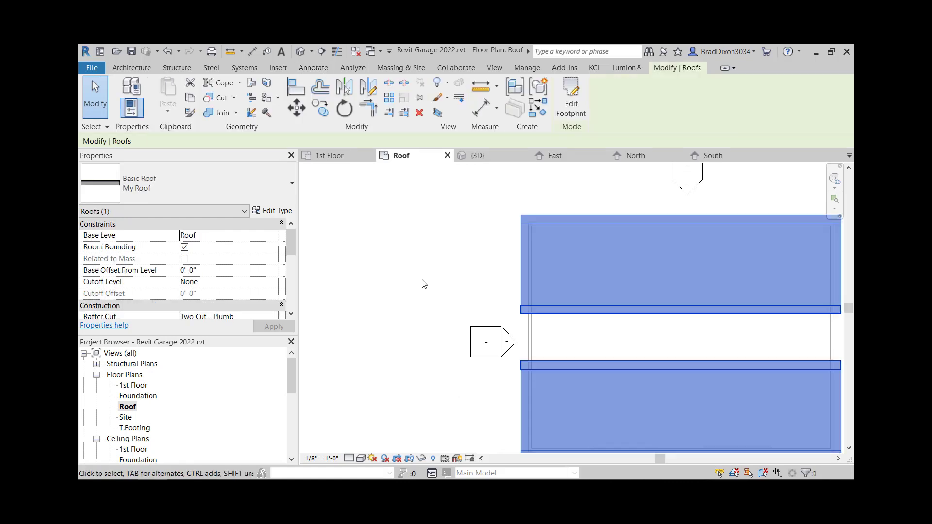
{"action": "scroll", "coordinate": [221, 277], "scroll_direction": "down", "scroll_amount": 5}
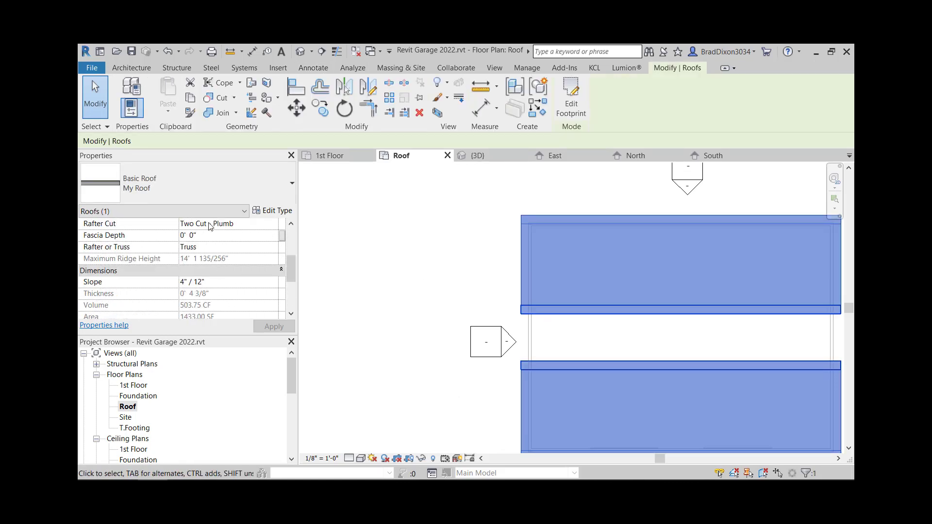
{"action": "left_click", "coordinate": [222, 235]}
{"action": "type", "text": "4"}
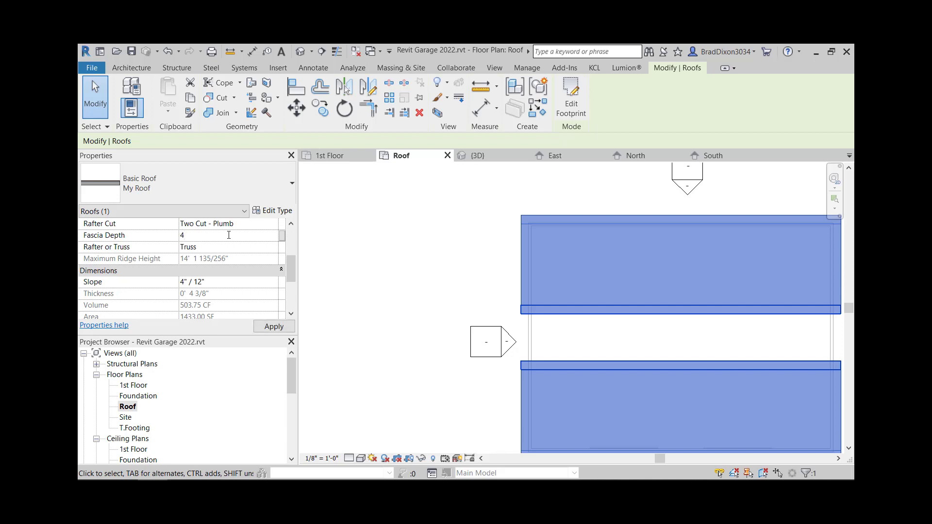
{"action": "type", "text": "\""}
{"action": "key", "text": "Return"}
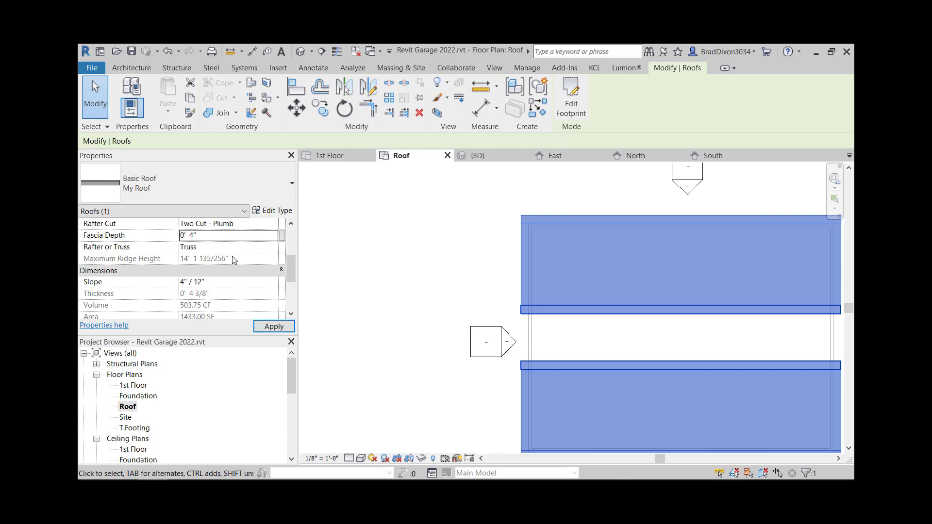
{"action": "left_click", "coordinate": [209, 248]}
{"action": "scroll", "coordinate": [294, 242], "scroll_direction": "up", "scroll_amount": 5}
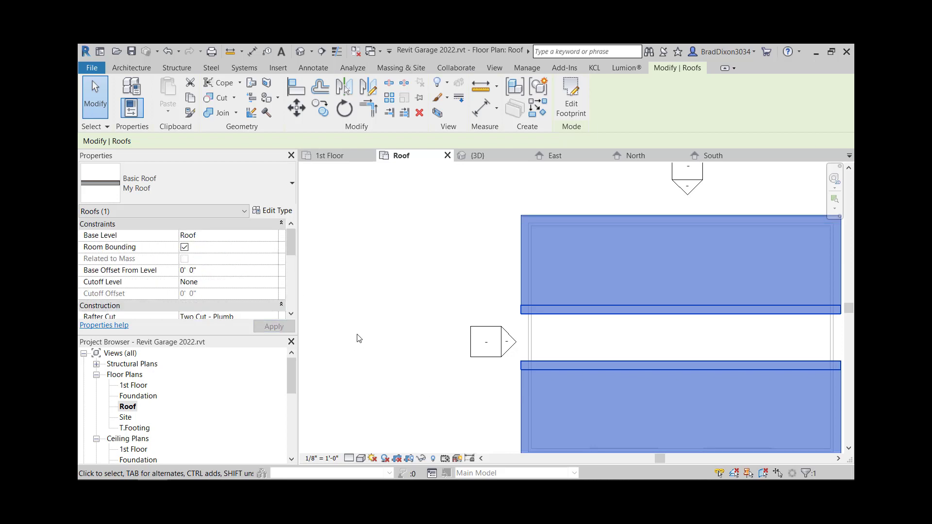
{"action": "scroll", "coordinate": [292, 288], "scroll_direction": "down", "scroll_amount": 2}
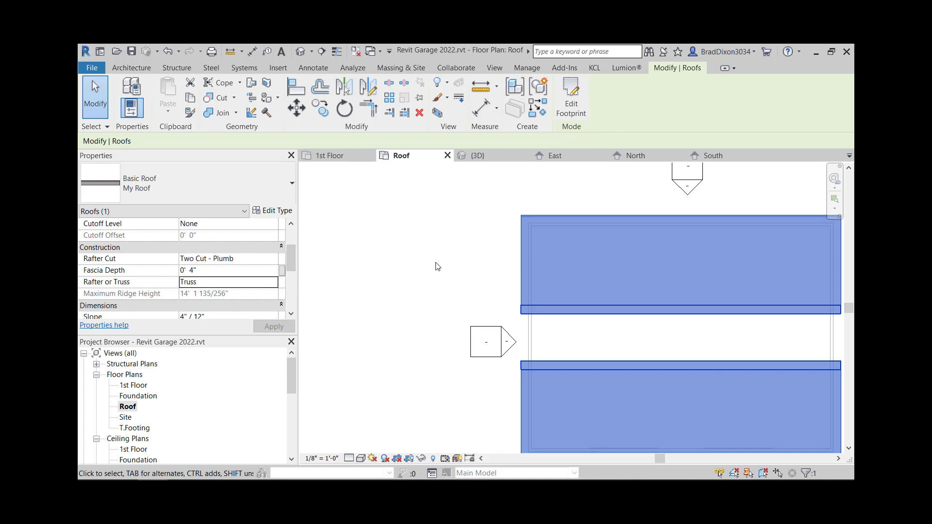
{"action": "left_click", "coordinate": [514, 319]}
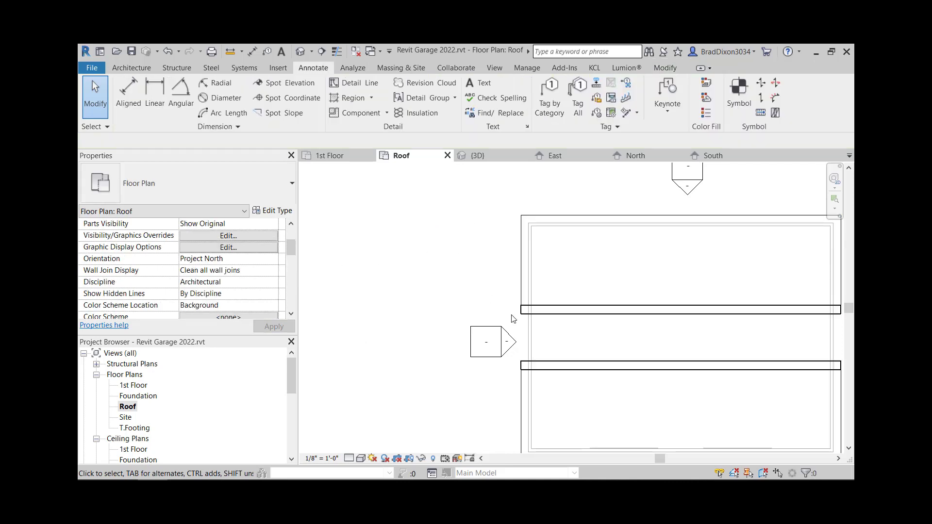
{"action": "left_click", "coordinate": [613, 310]}
{"action": "middle_click_drag", "start_coordinate": [365, 282], "coordinate": [267, 257]}
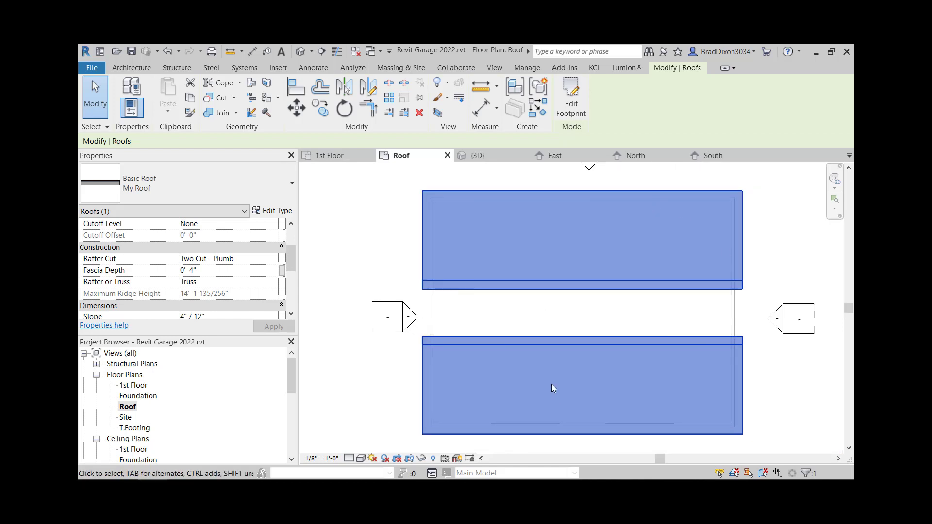
{"action": "scroll", "coordinate": [549, 383], "scroll_direction": "down", "scroll_amount": 2}
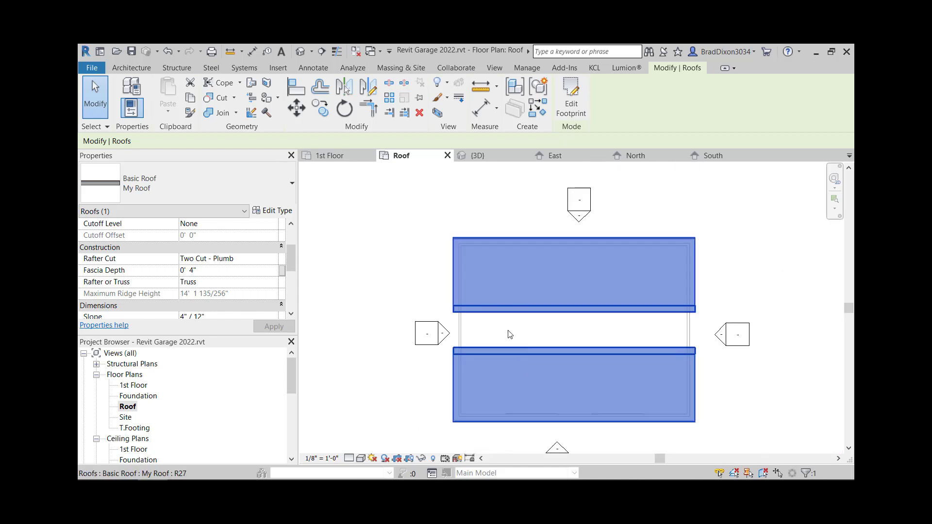
Step: Examine the rafter cut at the roof's eave in the 3D view, looking straight at the Right side
{"action": "left_click", "coordinate": [300, 51]}
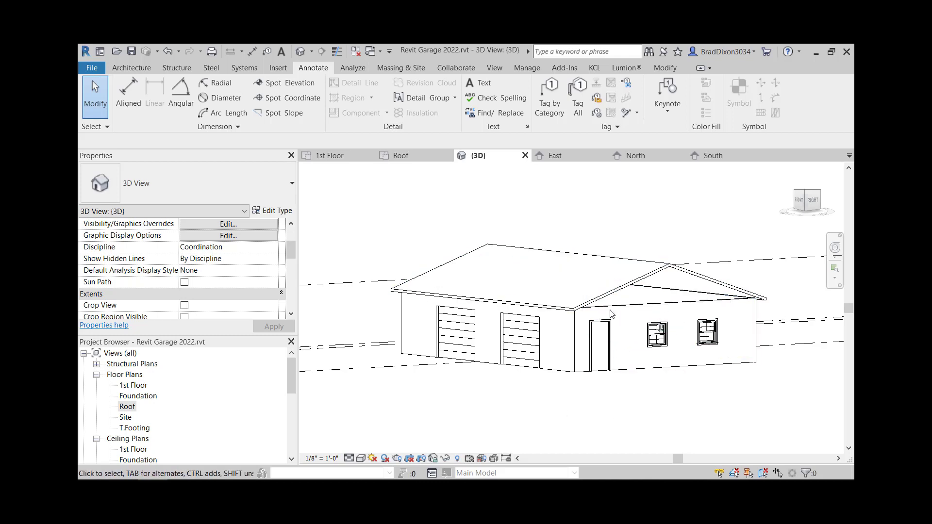
{"action": "middle_click_drag", "start_coordinate": [605, 359], "coordinate": [610, 355], "text": "shift"}
{"action": "scroll", "coordinate": [563, 351], "scroll_direction": "up", "scroll_amount": 10}
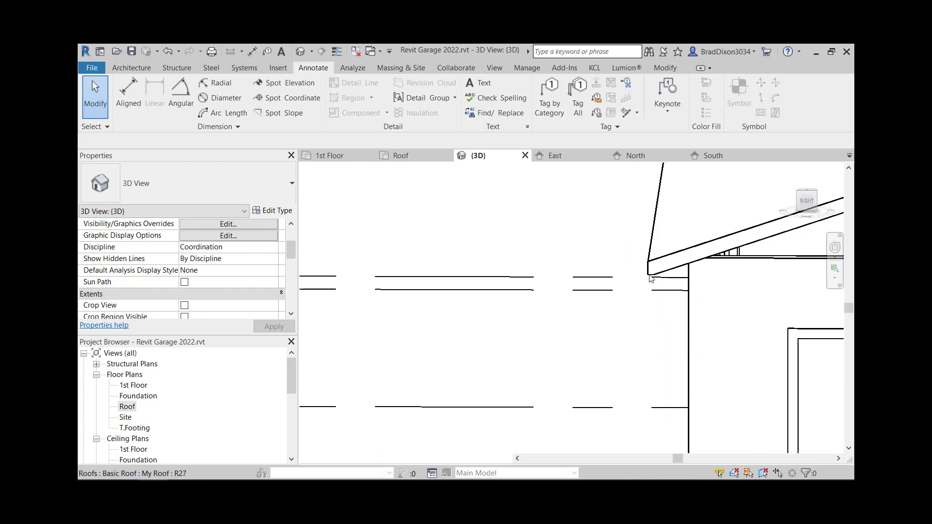
{"action": "scroll", "coordinate": [662, 291], "scroll_direction": "up", "scroll_amount": 4}
{"action": "middle_click_drag", "start_coordinate": [679, 317], "coordinate": [684, 310], "text": "shift"}
{"action": "scroll", "coordinate": [673, 353], "scroll_direction": "down", "scroll_amount": 5}
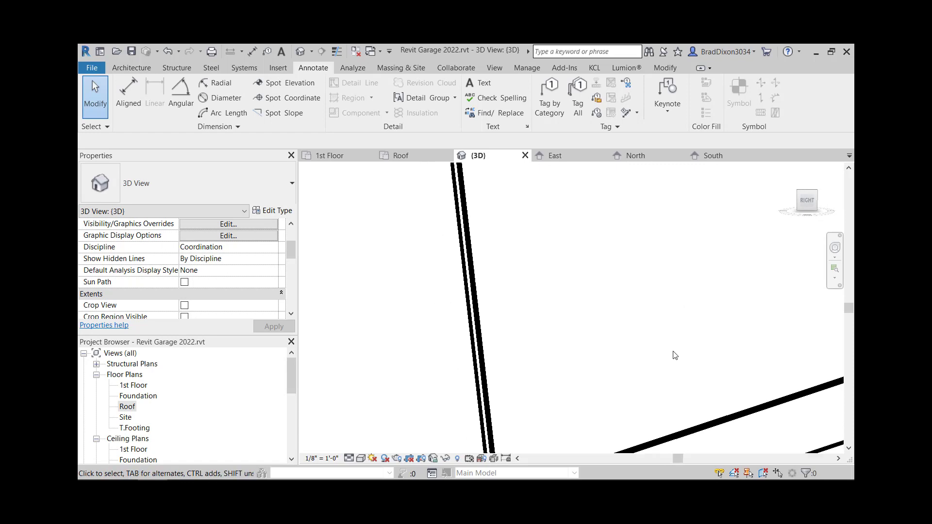
{"action": "left_click", "coordinate": [807, 200]}
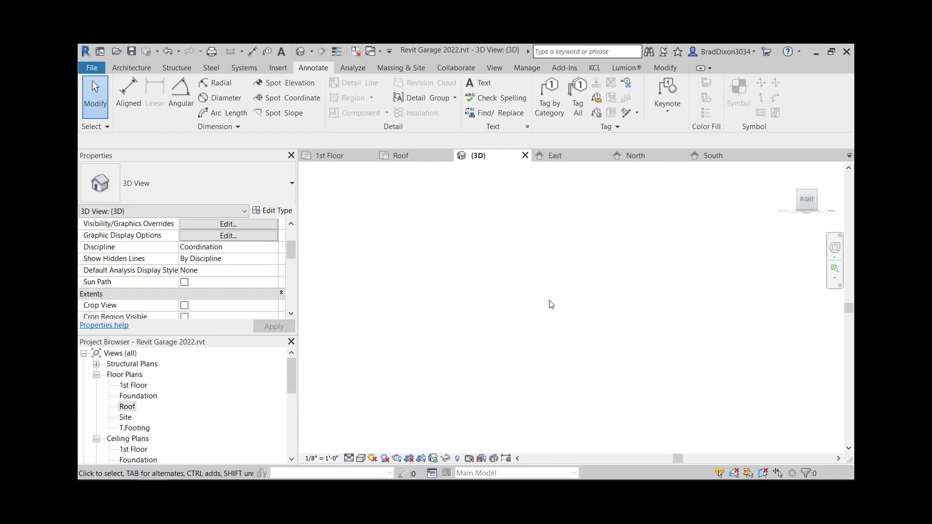
{"action": "scroll", "coordinate": [544, 304], "scroll_direction": "up", "scroll_amount": 8}
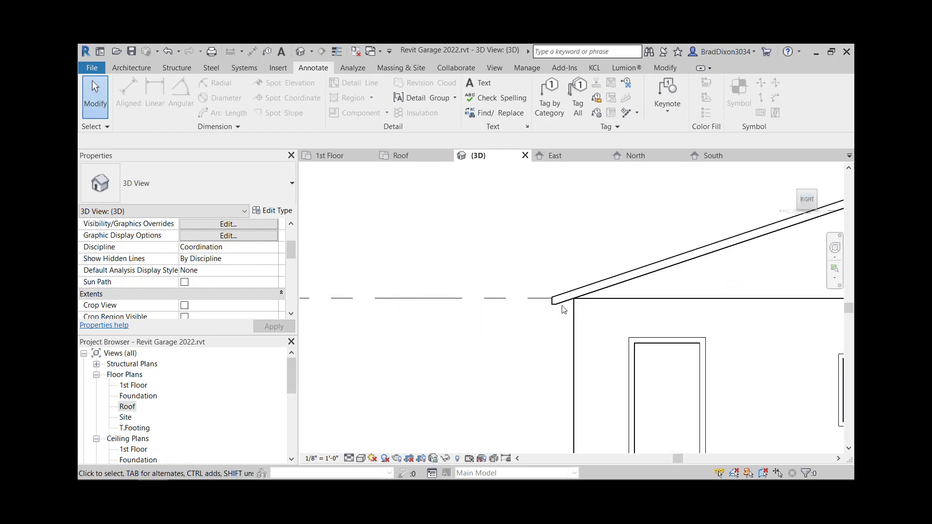
{"action": "scroll", "coordinate": [542, 302], "scroll_direction": "up", "scroll_amount": 3}
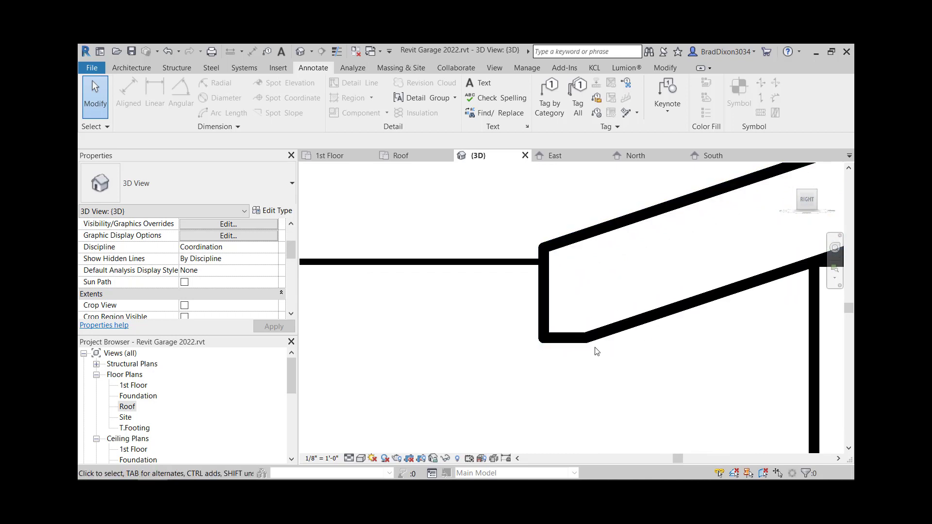
Step: Try Plumb Cut as the roof's Rafter Cut and return it to Two Cut - Plumb
{"action": "left_click", "coordinate": [602, 336]}
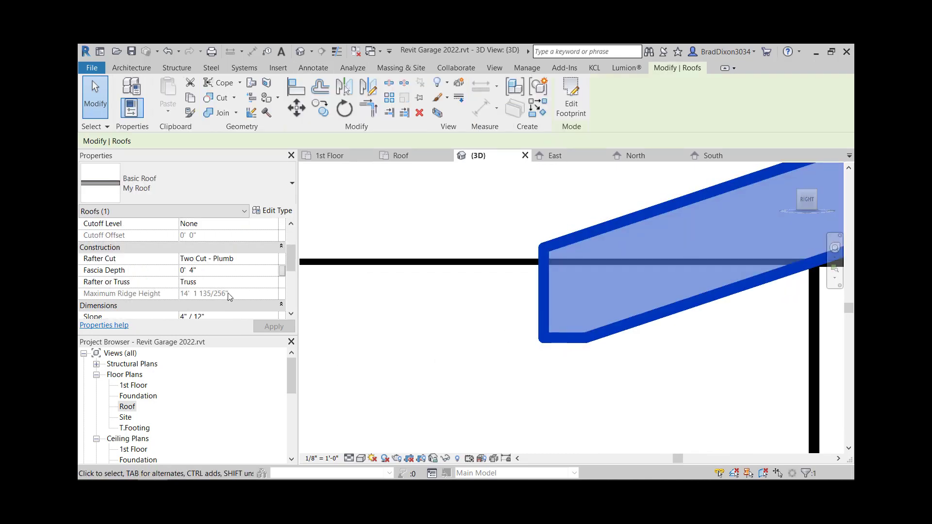
{"action": "left_click", "coordinate": [250, 263]}
{"action": "left_click", "coordinate": [273, 259]}
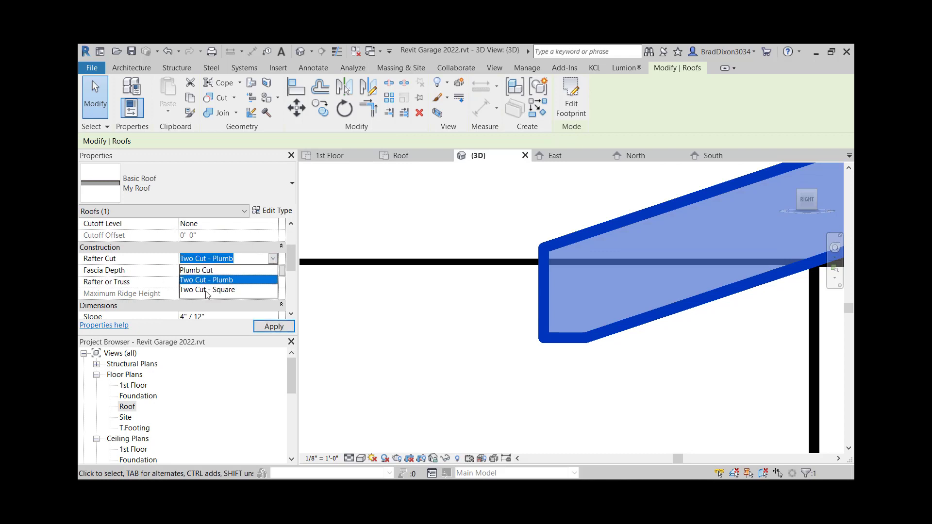
{"action": "left_click", "coordinate": [198, 271]}
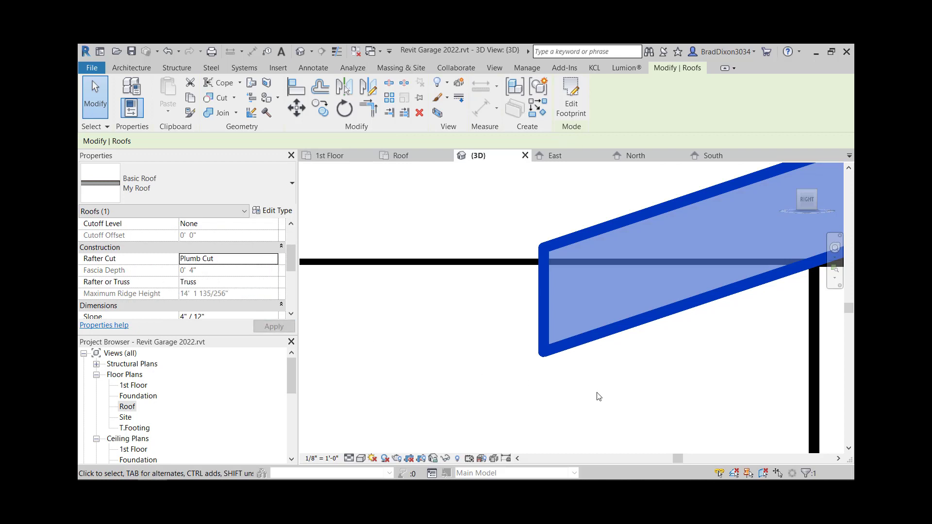
{"action": "left_click", "coordinate": [271, 262]}
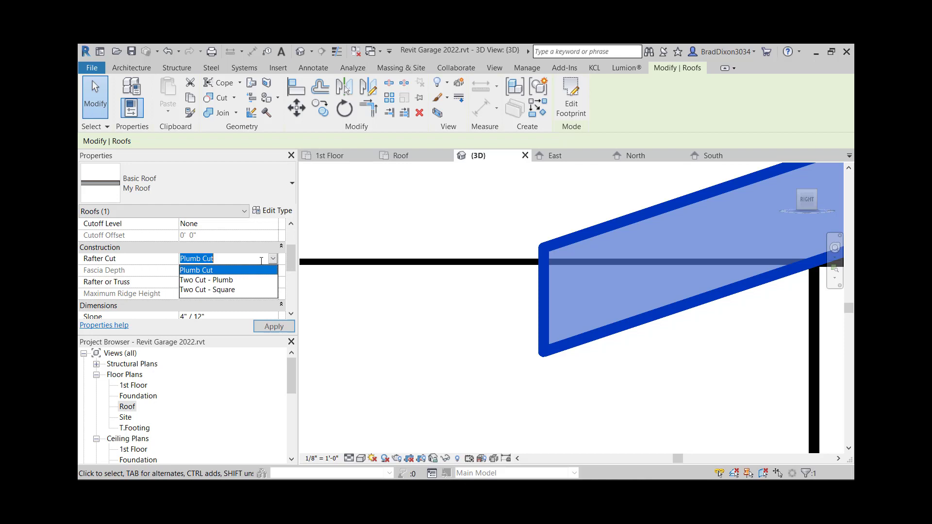
{"action": "left_click", "coordinate": [221, 279]}
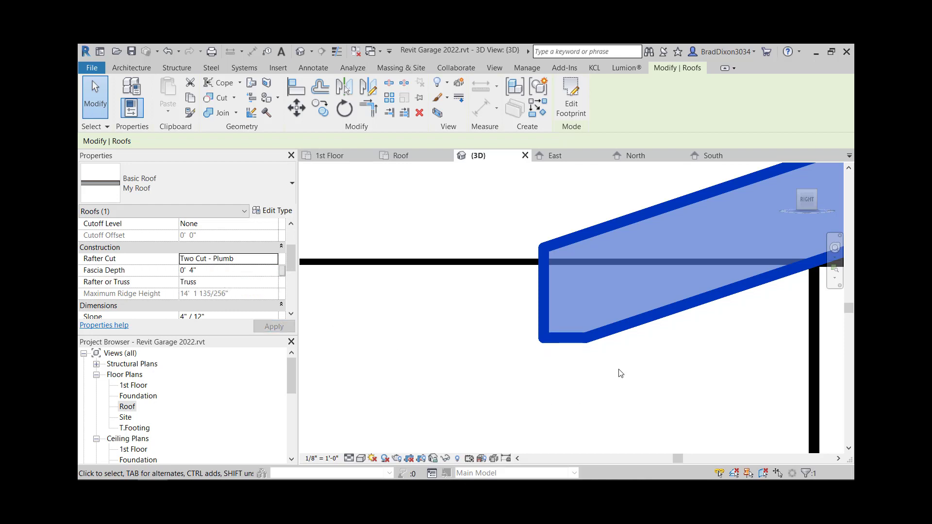
Step: Set the roof's Rafter or Truss property to Rafter
{"action": "scroll", "coordinate": [621, 373], "scroll_direction": "down", "scroll_amount": 5}
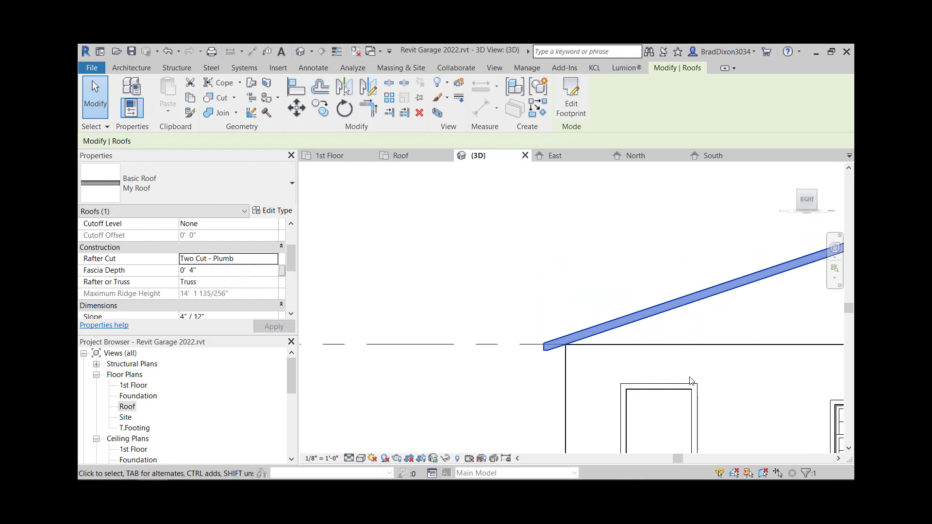
{"action": "scroll", "coordinate": [624, 364], "scroll_direction": "down", "scroll_amount": 2}
{"action": "scroll", "coordinate": [541, 343], "scroll_direction": "up", "scroll_amount": 6}
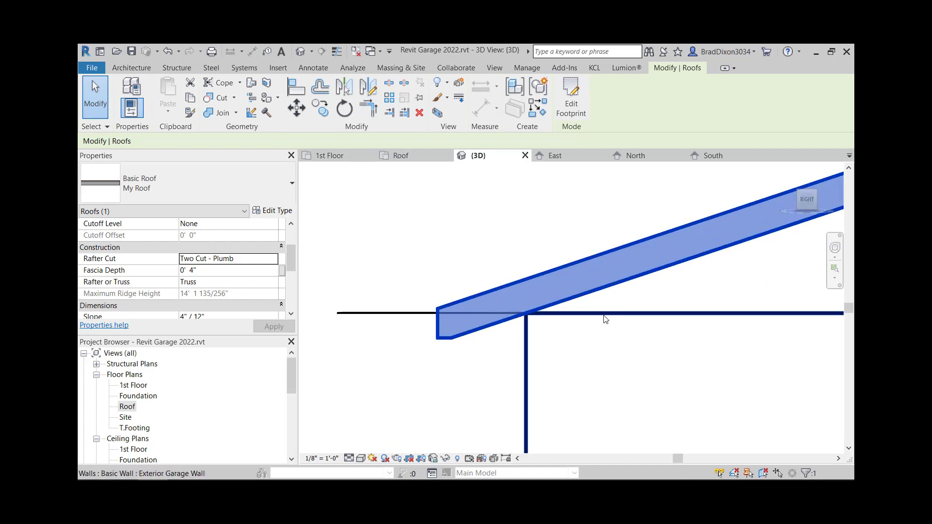
{"action": "left_click", "coordinate": [500, 200]}
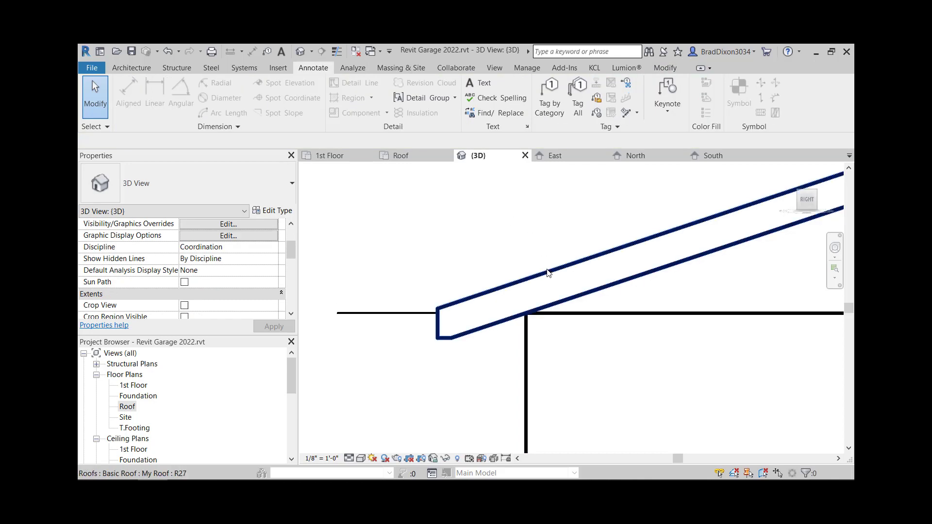
{"action": "left_click", "coordinate": [548, 273]}
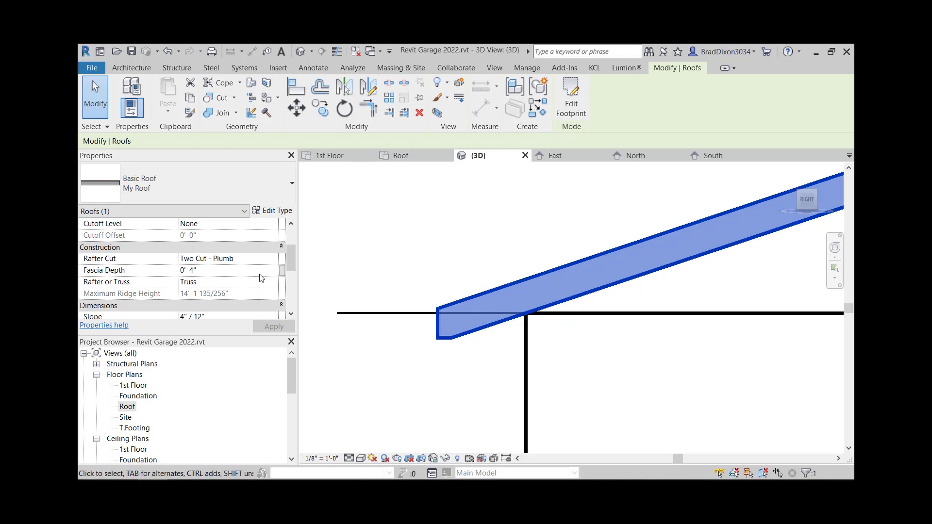
{"action": "left_click", "coordinate": [276, 285]}
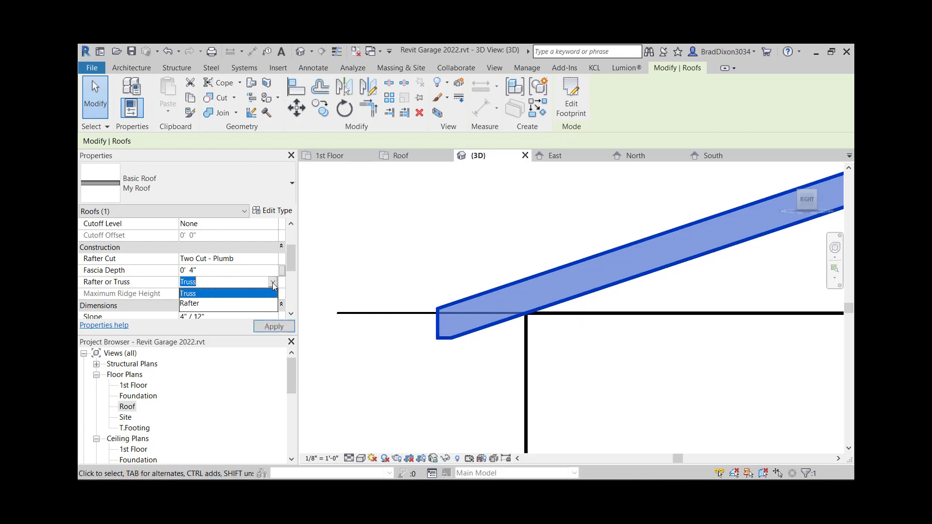
{"action": "left_click", "coordinate": [197, 304]}
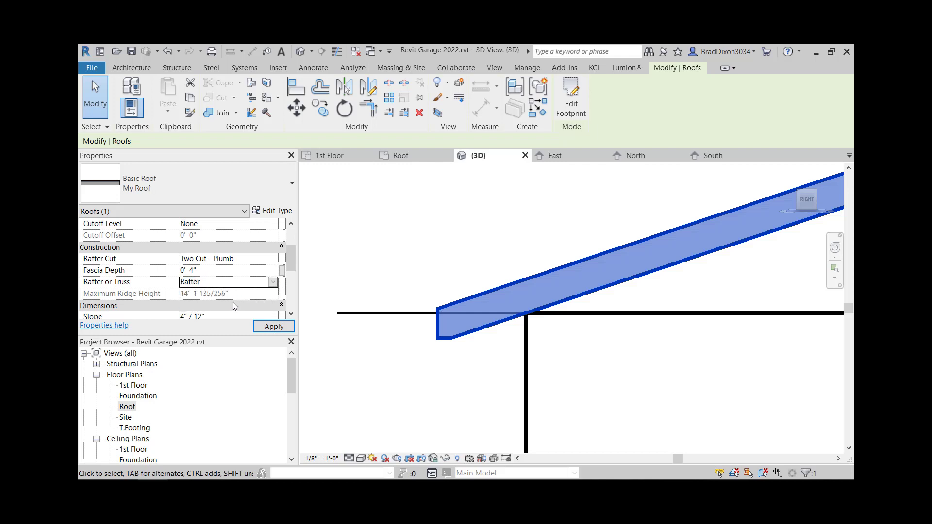
Step: Apply the Rafter option to the roof, and return its Rafter or Truss property to Truss
{"action": "left_click", "coordinate": [274, 327]}
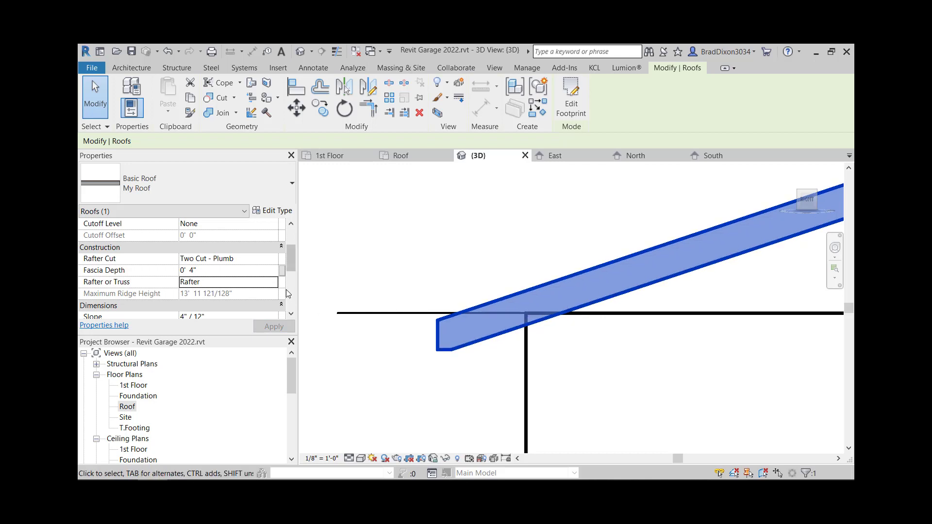
{"action": "left_click", "coordinate": [272, 285]}
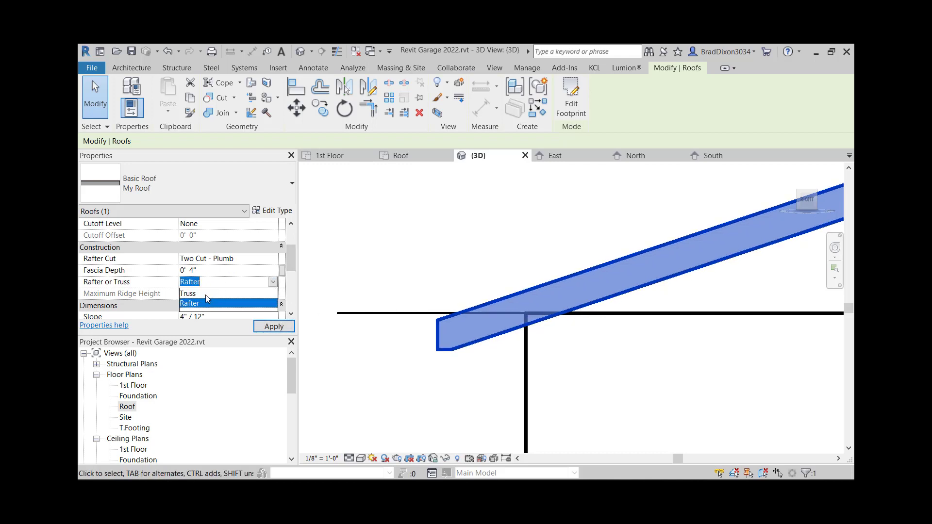
{"action": "left_click", "coordinate": [205, 296]}
{"action": "left_click", "coordinate": [272, 326]}
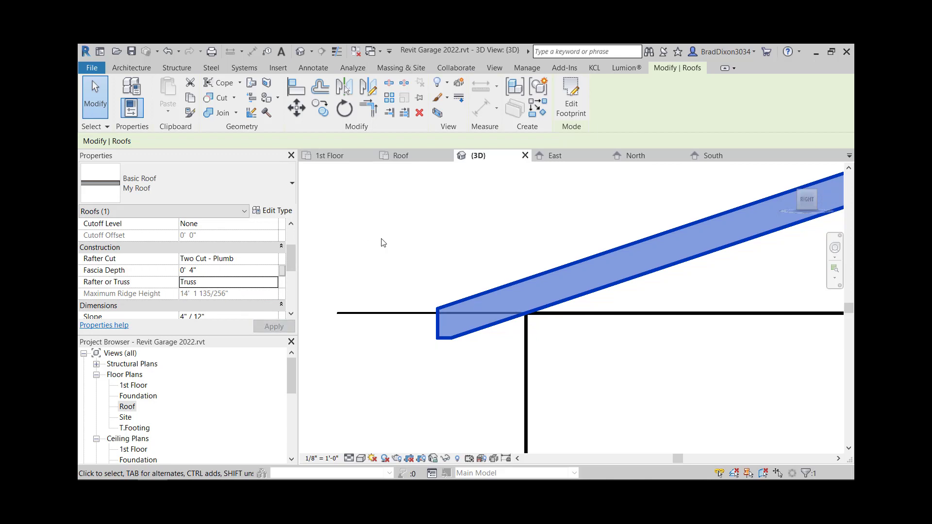
{"action": "left_click", "coordinate": [448, 252]}
Step: Attach the tops of all four exterior garage walls to the roof, selecting them as a chain
{"action": "scroll", "coordinate": [448, 252], "scroll_direction": "down", "scroll_amount": 5}
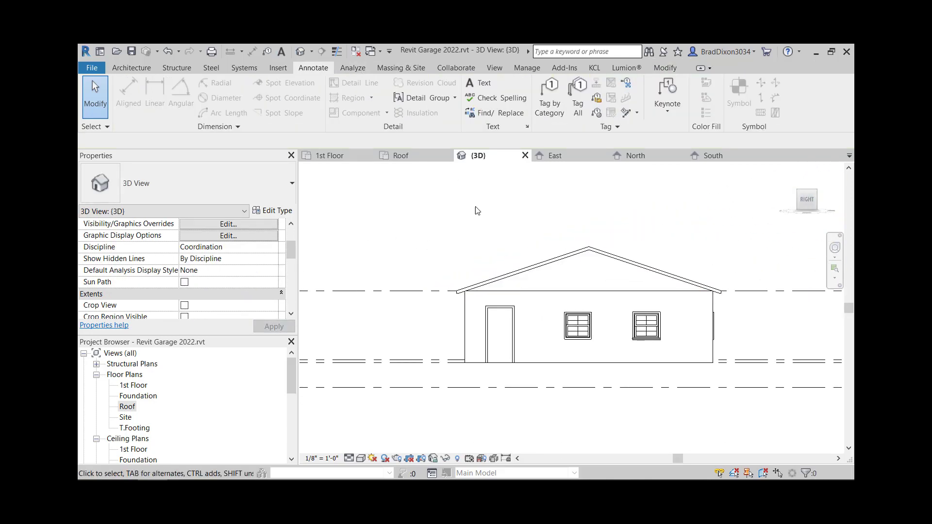
{"action": "middle_click_drag", "start_coordinate": [588, 341], "coordinate": [718, 434], "text": "shift"}
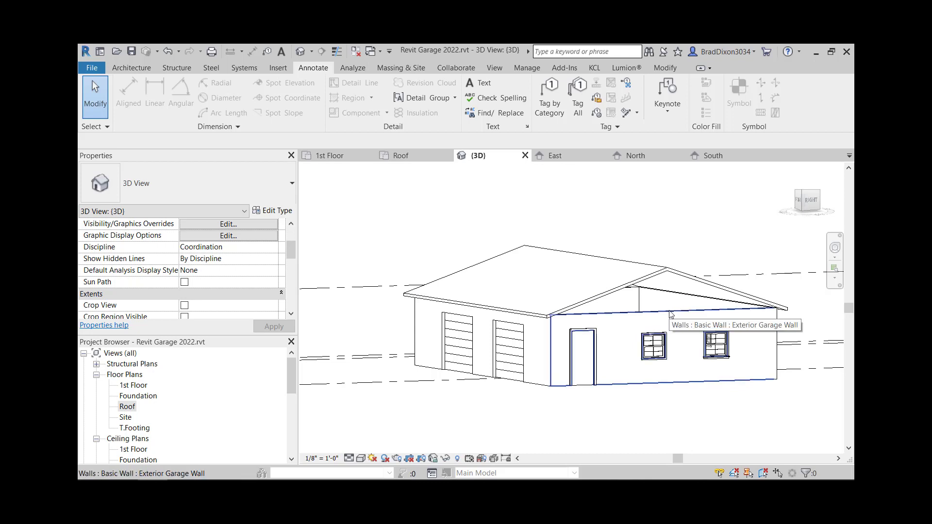
{"action": "key", "text": "Tab"}
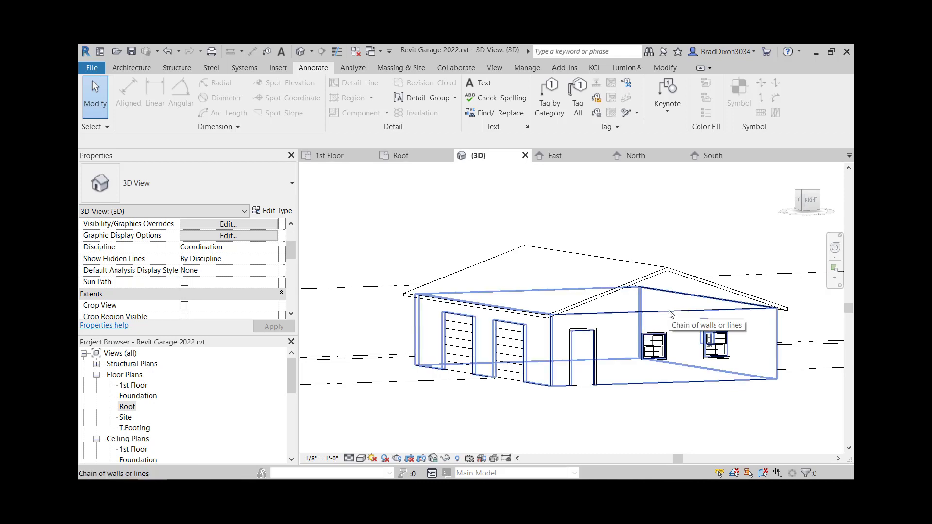
{"action": "left_click", "coordinate": [670, 314]}
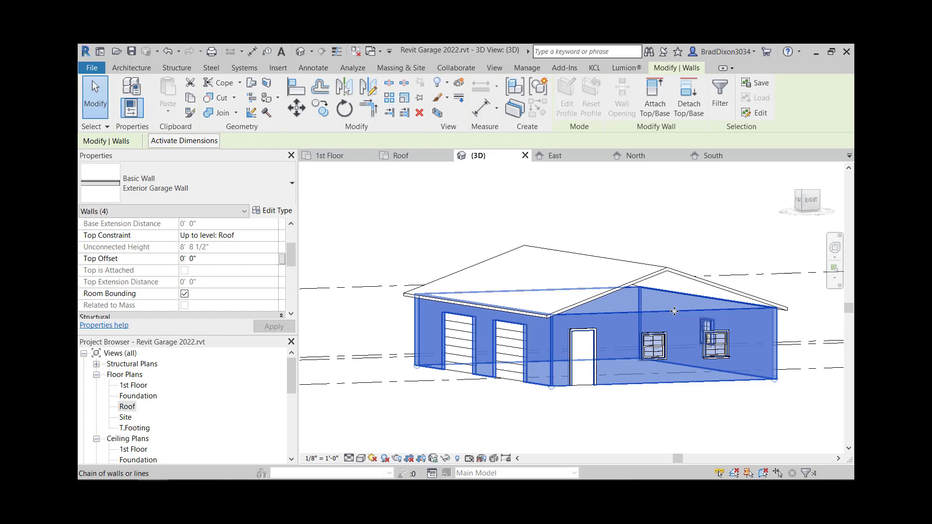
{"action": "left_click", "coordinate": [652, 99]}
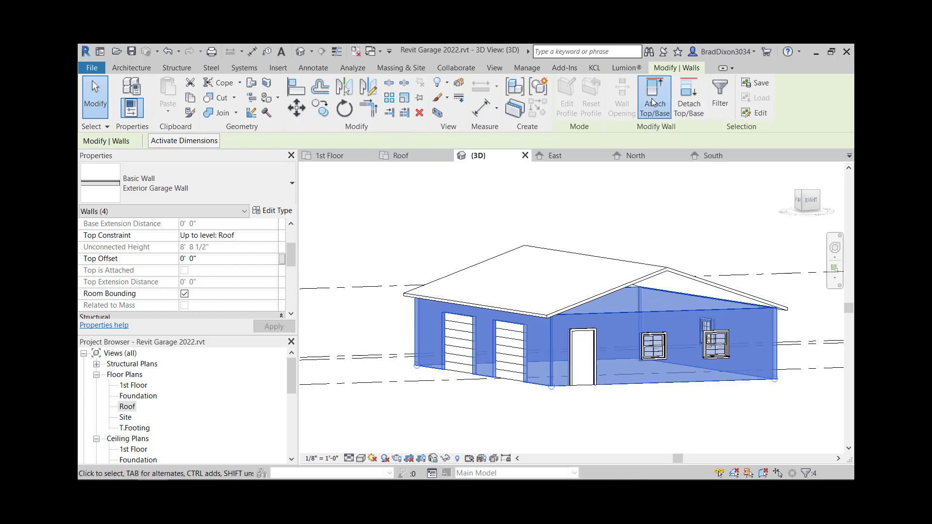
{"action": "left_click", "coordinate": [703, 283]}
{"action": "left_click", "coordinate": [723, 236]}
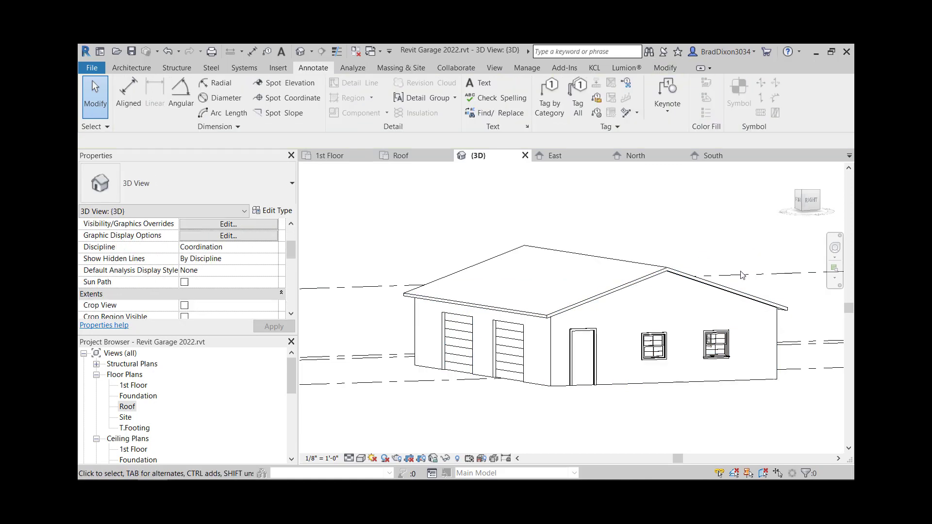
{"action": "middle_click_drag", "start_coordinate": [571, 420], "coordinate": [820, 371], "text": "shift"}
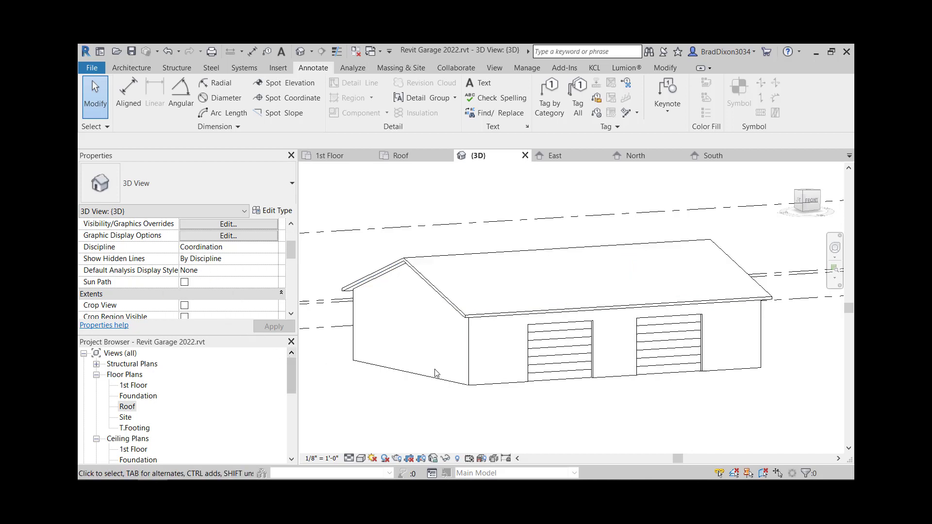
Step: Open the Roof floor plan and set its view scale to 3/16" = 1'-0"
{"action": "double_click", "coordinate": [129, 408]}
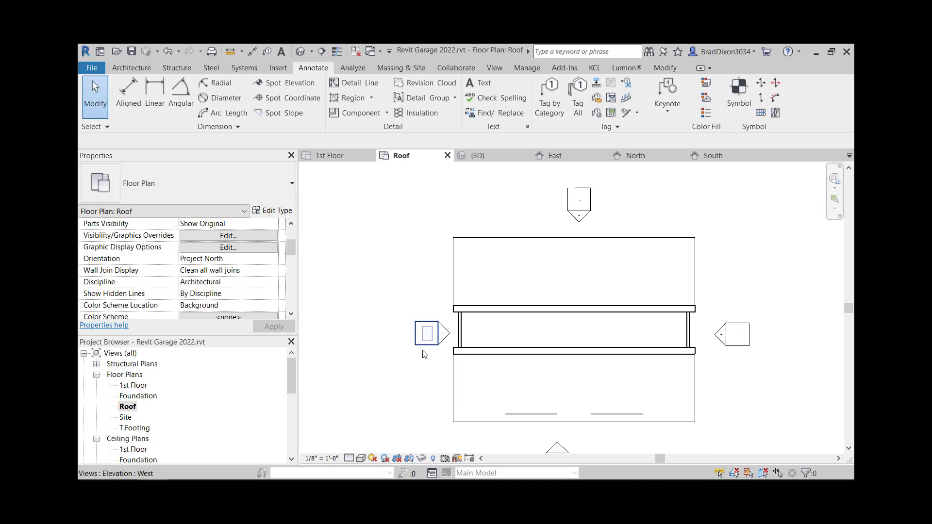
{"action": "left_click", "coordinate": [427, 334]}
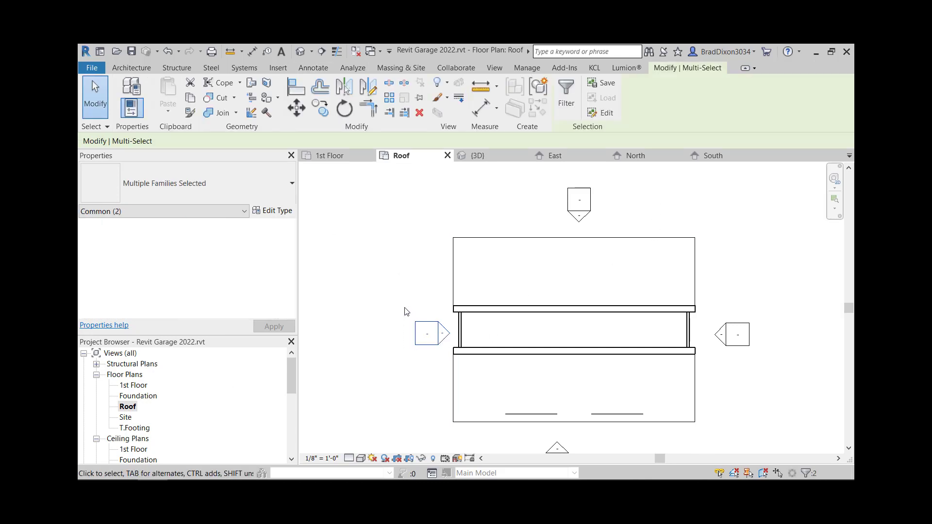
{"action": "left_click", "coordinate": [328, 458]}
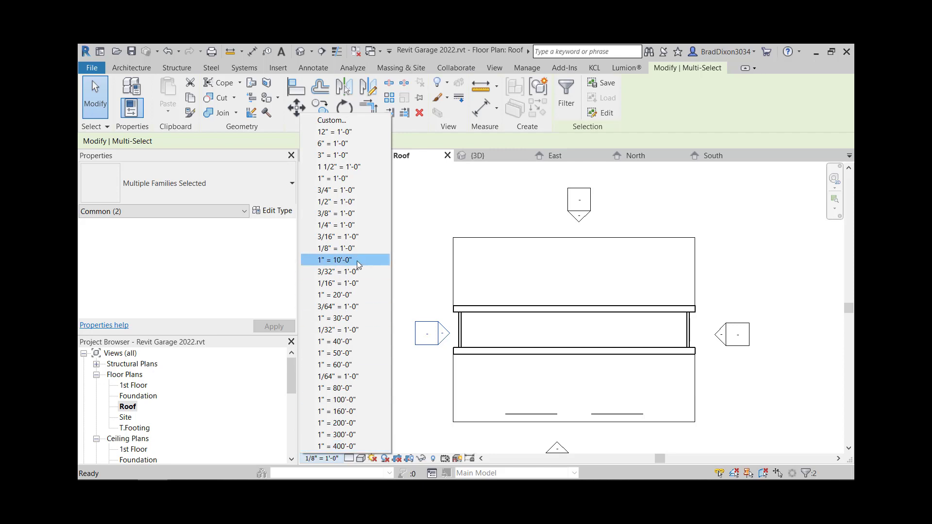
{"action": "left_click", "coordinate": [345, 236]}
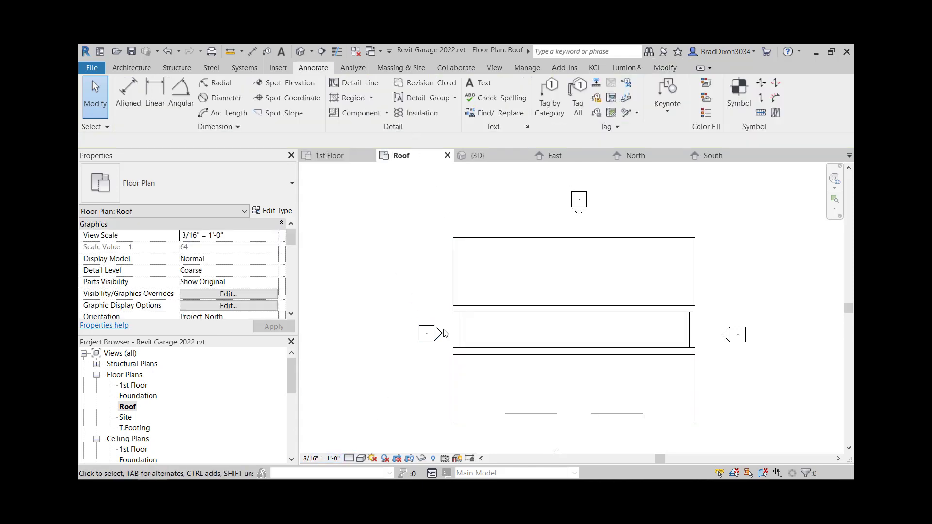
Step: Nudge the West elevation marker slightly farther away from the roof in the plan
{"action": "left_click_drag", "start_coordinate": [442, 354], "coordinate": [405, 311]}
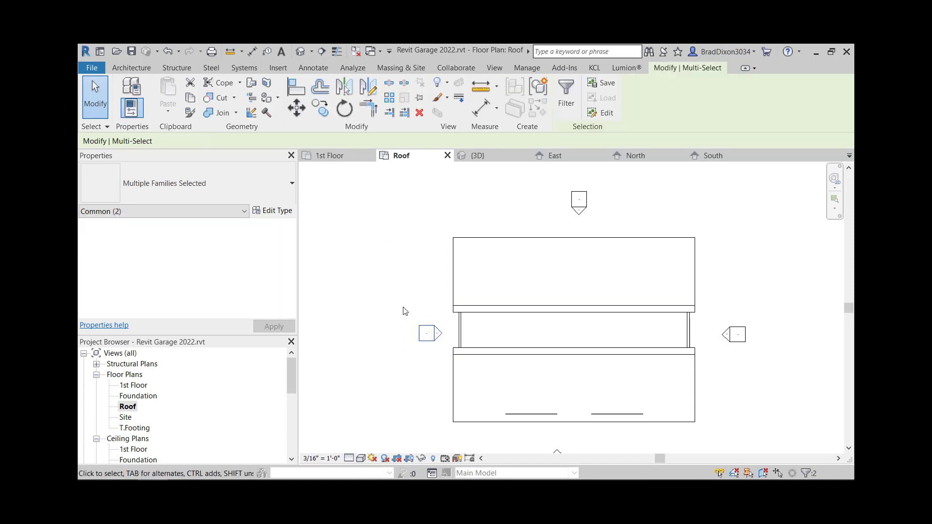
{"action": "key", "text": "Left"}
{"action": "key", "text": "Left"}
{"action": "key", "text": "Left"}
{"action": "key", "text": "Left"}
{"action": "scroll", "coordinate": [481, 268], "scroll_direction": "down", "scroll_amount": 3}
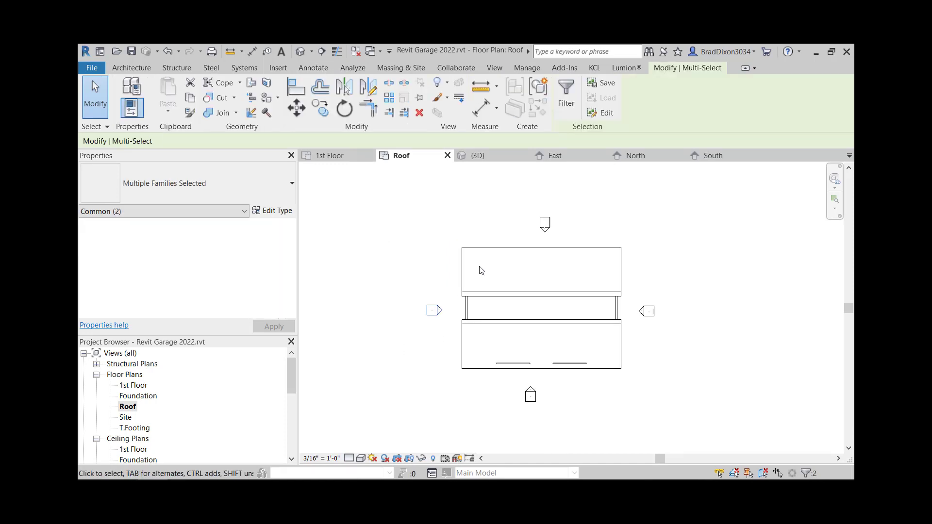
{"action": "left_click", "coordinate": [621, 339]}
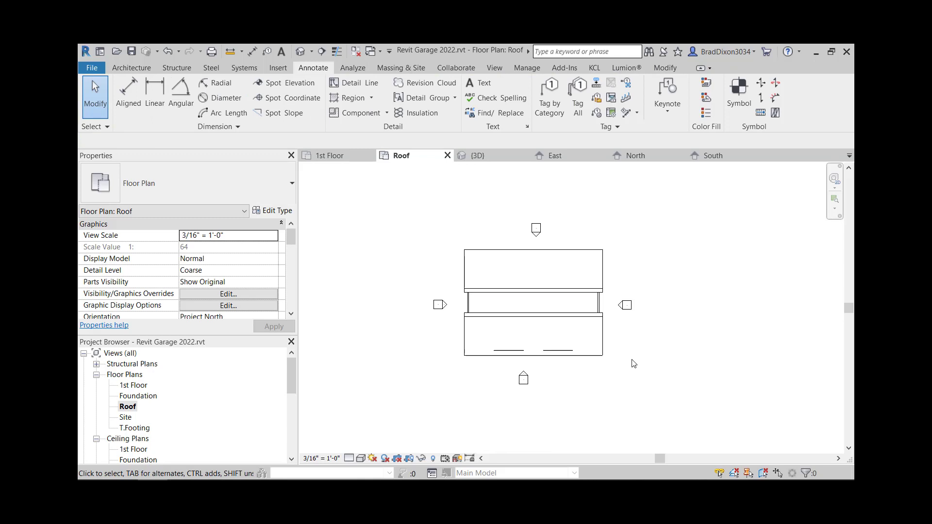
{"action": "scroll", "coordinate": [538, 335], "scroll_direction": "up", "scroll_amount": 2}
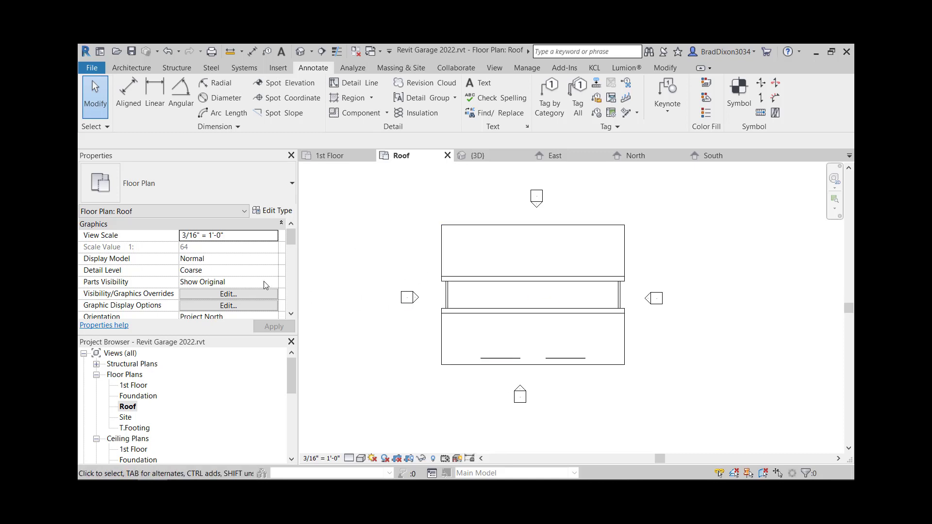
Step: Set the Roof floor plan's underlay Range: Base Level to None
{"action": "scroll", "coordinate": [255, 269], "scroll_direction": "down", "scroll_amount": 4}
{"action": "scroll", "coordinate": [256, 269], "scroll_direction": "down", "scroll_amount": 2}
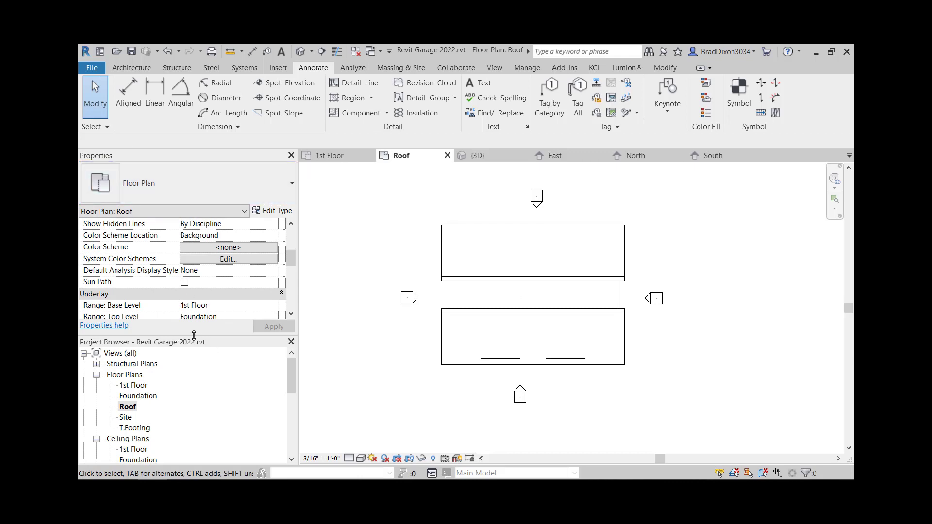
{"action": "left_click_drag", "start_coordinate": [194, 335], "coordinate": [194, 391]}
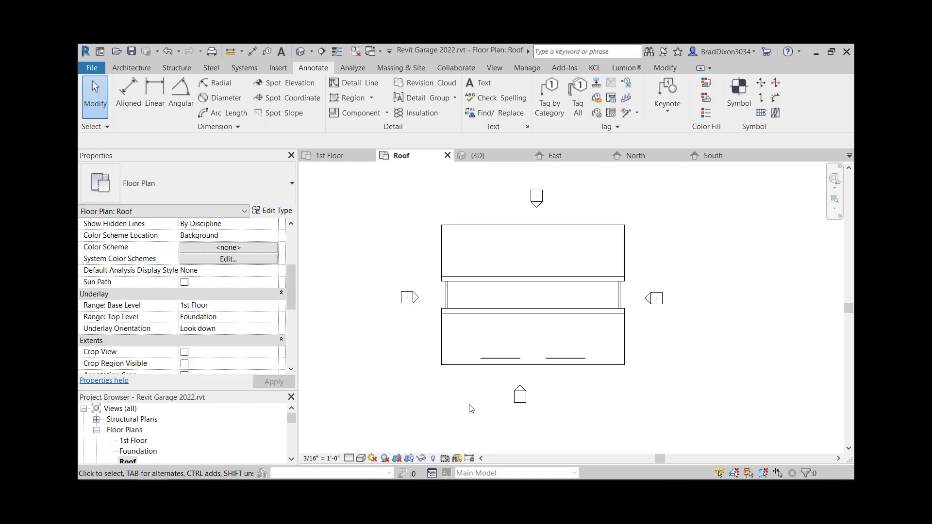
{"action": "left_click", "coordinate": [262, 306]}
{"action": "left_click", "coordinate": [273, 305]}
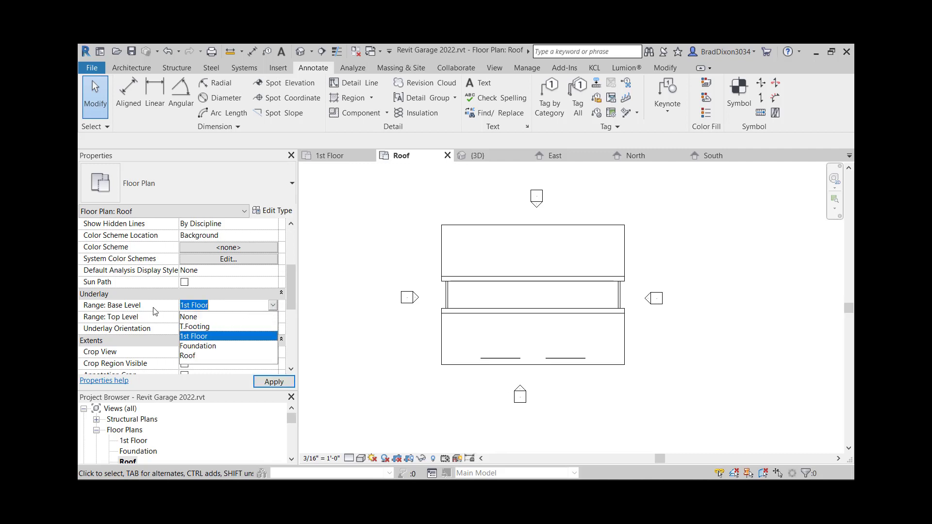
{"action": "left_click", "coordinate": [198, 318]}
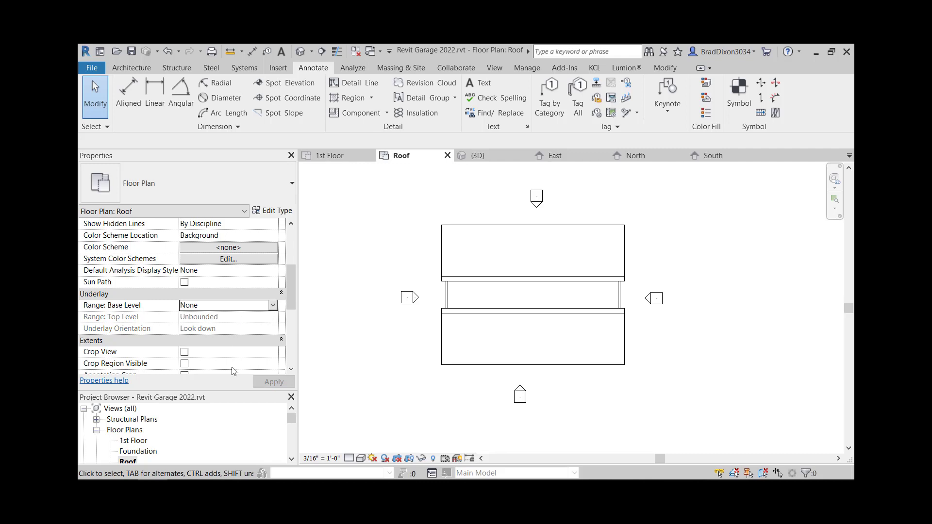
Step: Edit the Roof plan's View Range and set the Top offset to 12' 0"
{"action": "scroll", "coordinate": [214, 342], "scroll_direction": "down", "scroll_amount": 2}
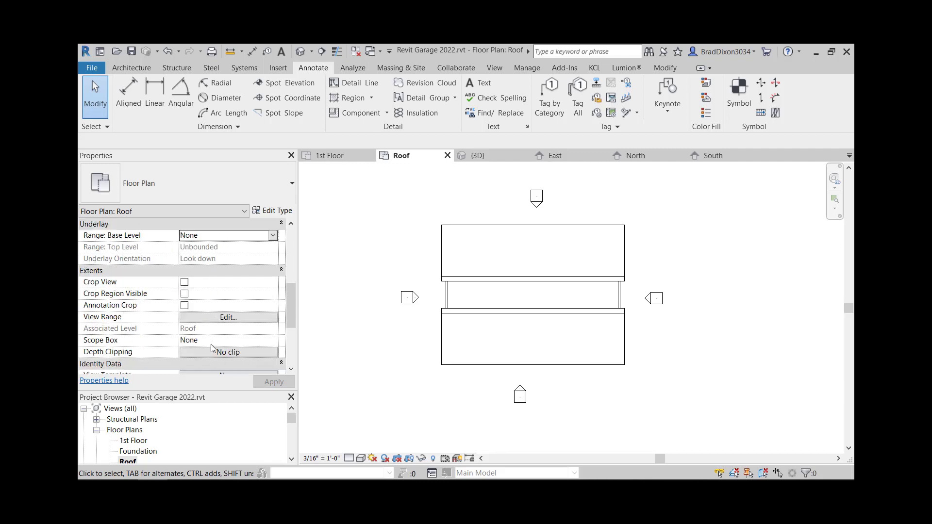
{"action": "scroll", "coordinate": [223, 341], "scroll_direction": "down", "scroll_amount": 1}
{"action": "scroll", "coordinate": [224, 345], "scroll_direction": "down", "scroll_amount": 2}
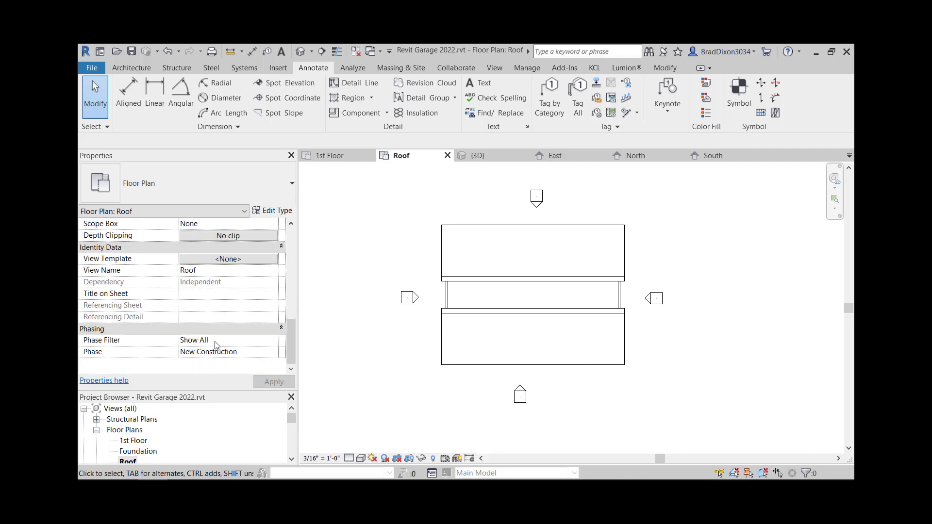
{"action": "scroll", "coordinate": [223, 340], "scroll_direction": "up", "scroll_amount": 5}
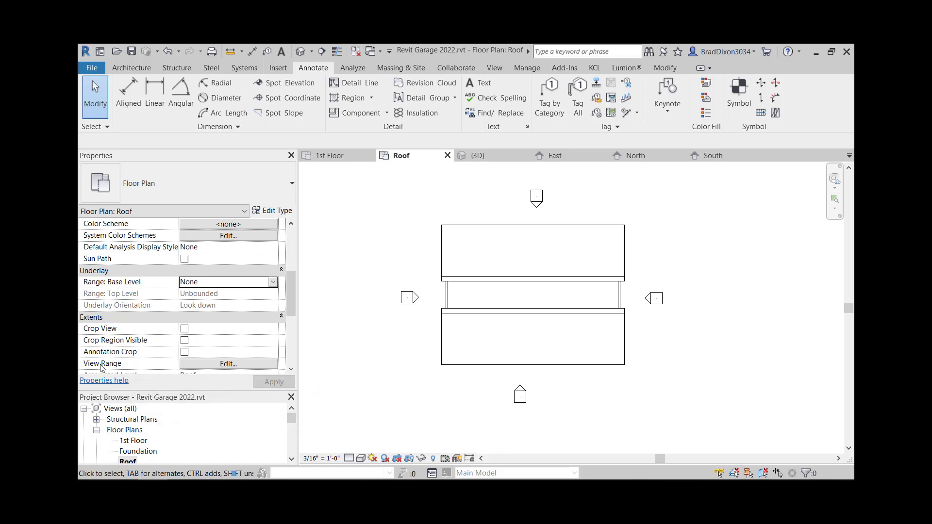
{"action": "left_click", "coordinate": [218, 364]}
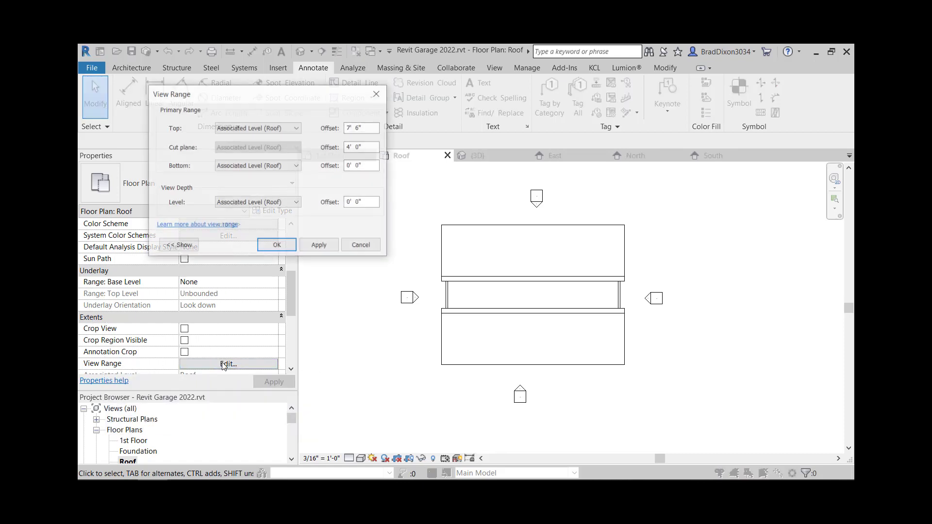
{"action": "left_click_drag", "start_coordinate": [249, 95], "coordinate": [275, 231]}
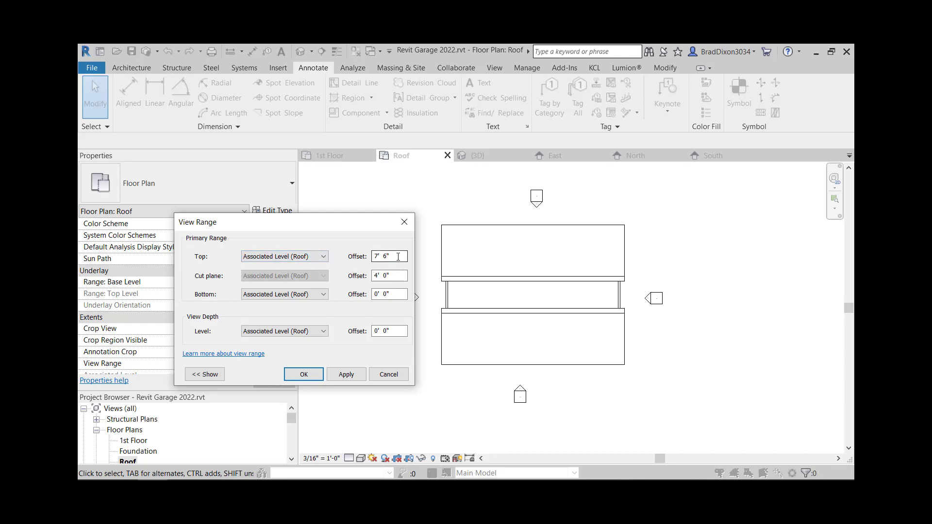
{"action": "left_click_drag", "start_coordinate": [398, 256], "coordinate": [373, 257]}
{"action": "type", "text": "12"}
{"action": "left_click", "coordinate": [358, 375]}
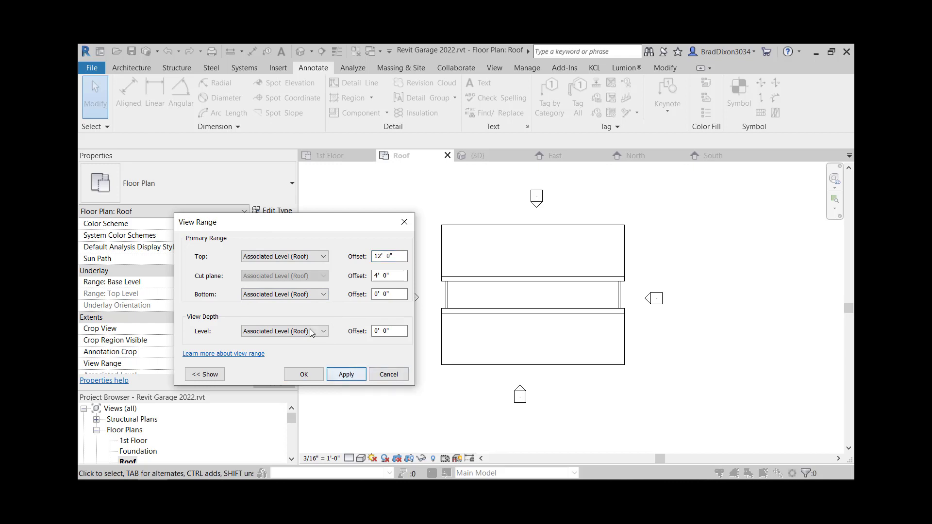
Step: Set the Cut plane offset to 12' 0" in the Roof plan's View Range and accept the settings
{"action": "left_click_drag", "start_coordinate": [399, 275], "coordinate": [373, 278]}
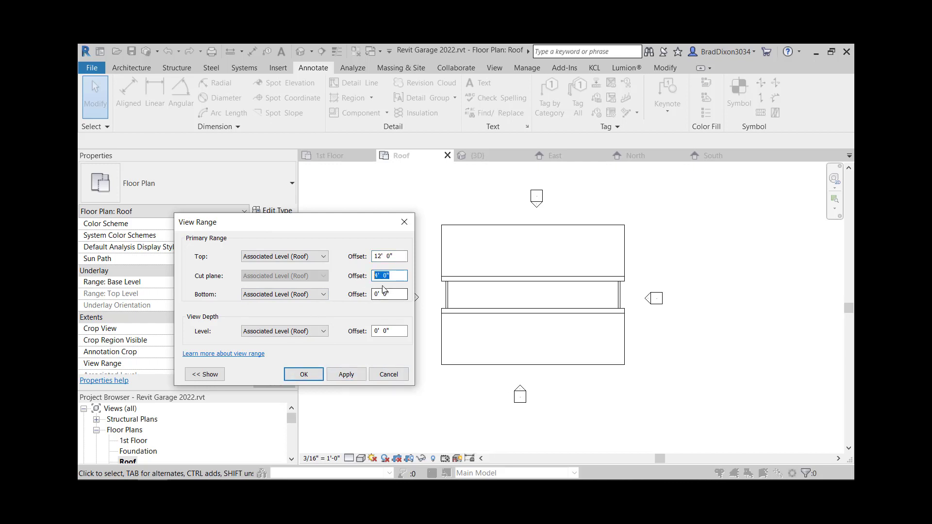
{"action": "type", "text": "12"}
{"action": "left_click", "coordinate": [346, 374]}
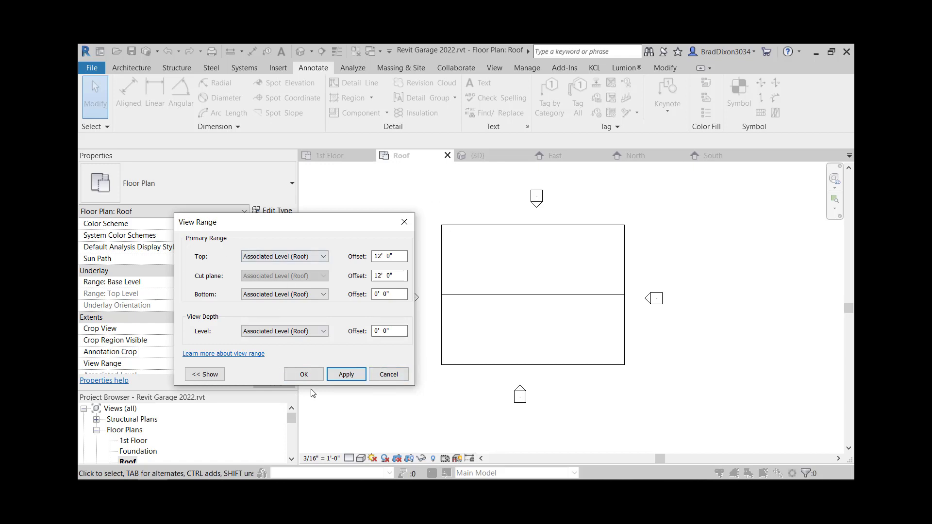
{"action": "left_click", "coordinate": [315, 377]}
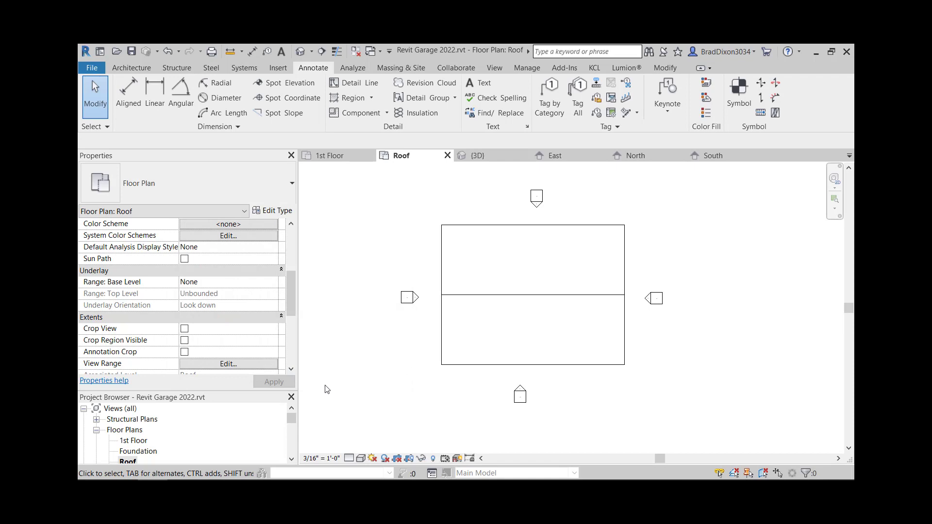
Step: Try a Bottom offset of -0' 2" and a negative View Depth offset in the Roof plan's View Range, and apply them
{"action": "left_click", "coordinate": [235, 365]}
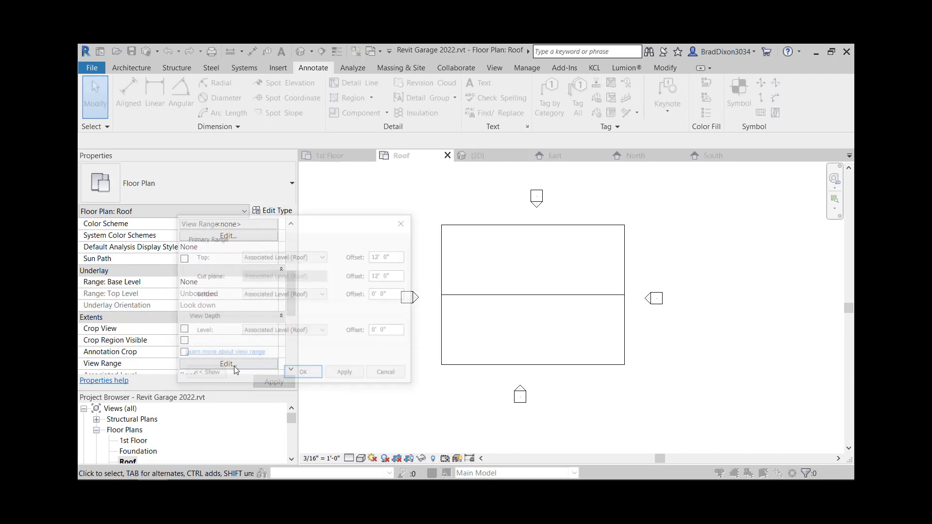
{"action": "left_click_drag", "start_coordinate": [398, 331], "coordinate": [367, 331]}
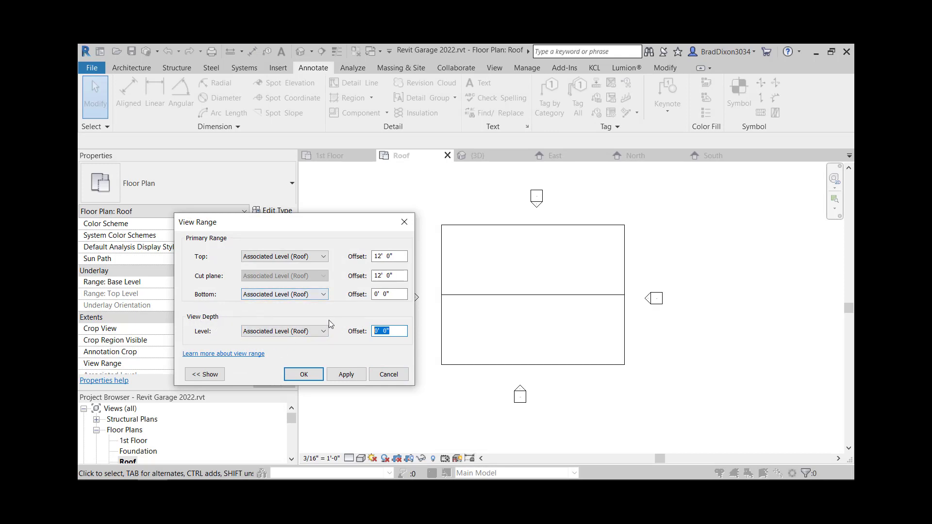
{"action": "left_click_drag", "start_coordinate": [396, 294], "coordinate": [363, 297]}
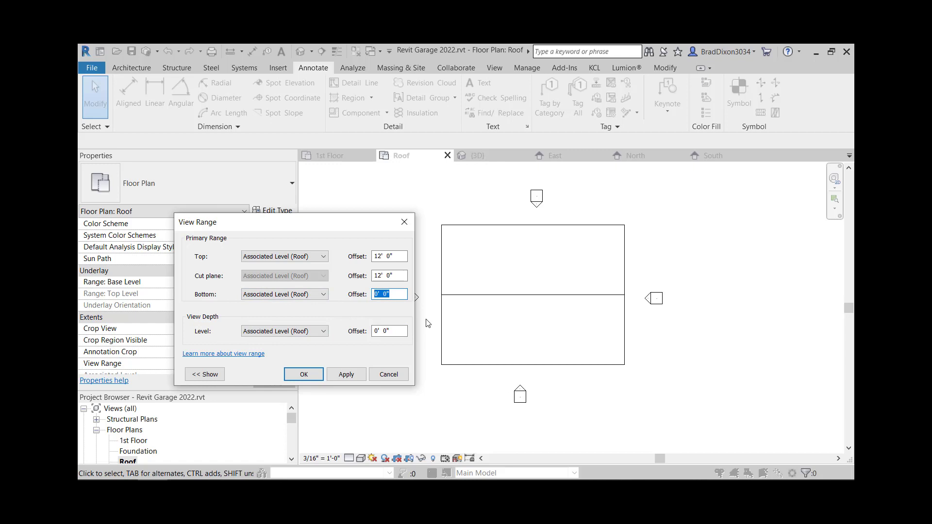
{"action": "type", "text": "-2"}
{"action": "left_click_drag", "start_coordinate": [397, 329], "coordinate": [366, 331]}
{"action": "type", "text": "-"}
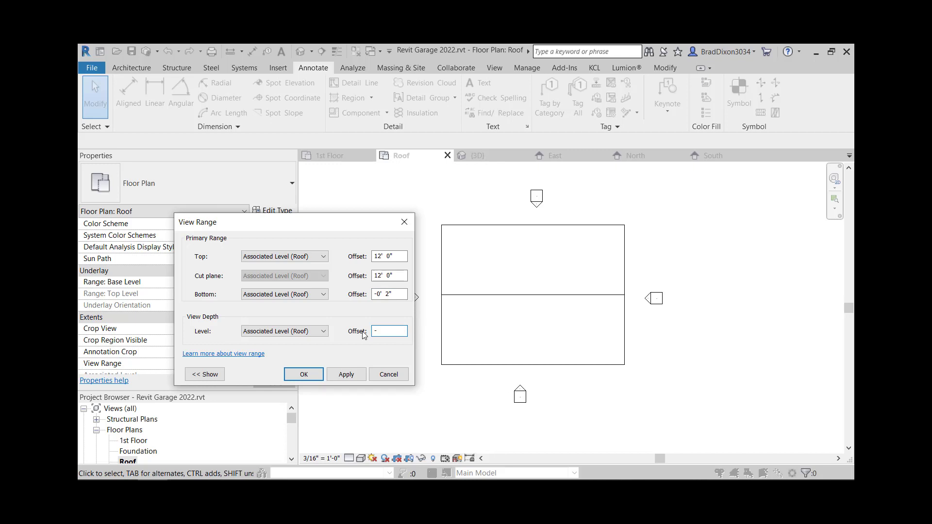
{"action": "left_click", "coordinate": [346, 375]}
Step: Try -1' 0" for both the Bottom and View Depth offsets in the Roof plan's View Range, and apply them
{"action": "left_click_drag", "start_coordinate": [406, 294], "coordinate": [361, 297]}
{"action": "type", "text": "-"}
{"action": "type", "text": "1"}
{"action": "left_click_drag", "start_coordinate": [406, 331], "coordinate": [353, 332]}
{"action": "type", "text": "-1"}
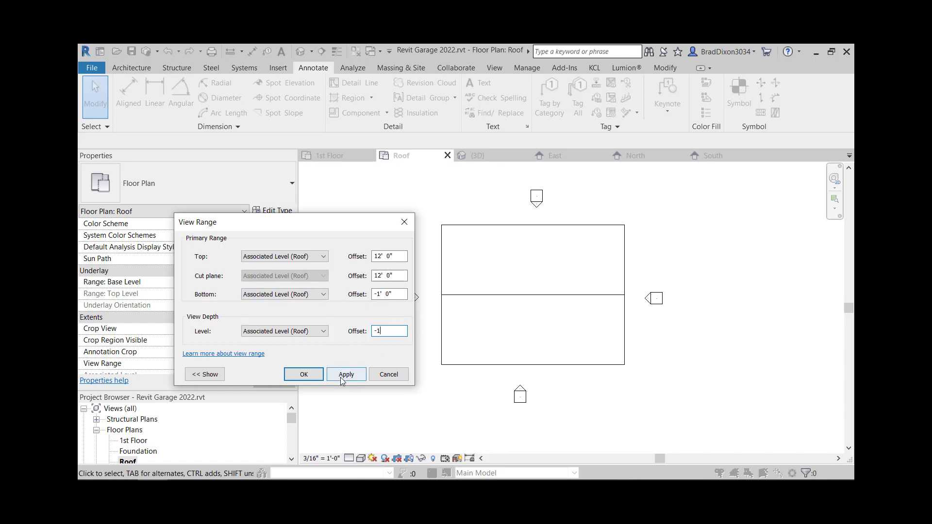
{"action": "left_click", "coordinate": [348, 376]}
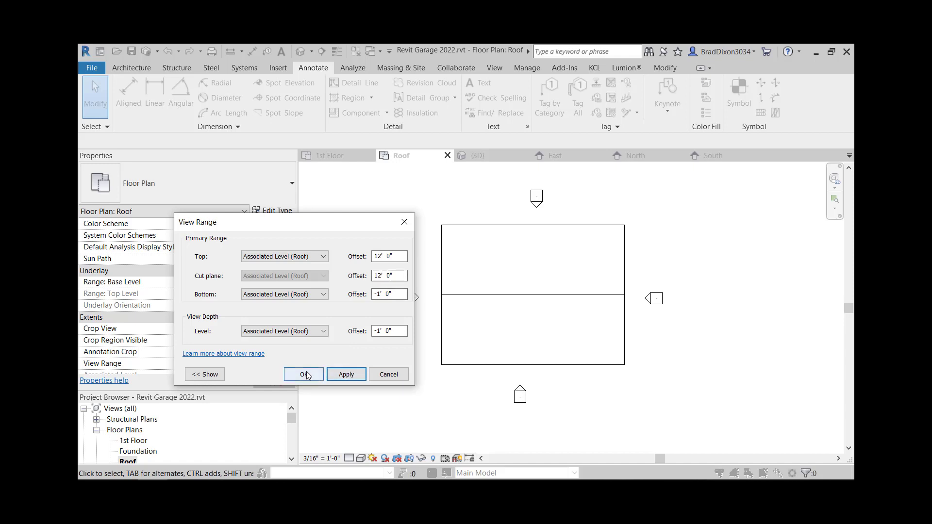
Step: Set the View Depth and Bottom offsets to -2' 0" in the Roof plan's View Range and accept the settings
{"action": "left_click_drag", "start_coordinate": [394, 333], "coordinate": [374, 334]}
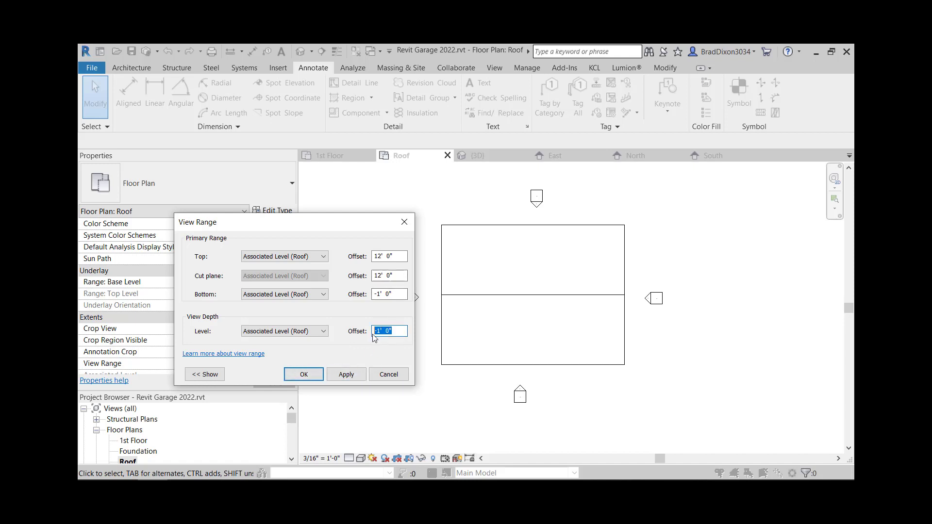
{"action": "type", "text": "-2"}
{"action": "left_click_drag", "start_coordinate": [394, 295], "coordinate": [370, 296]}
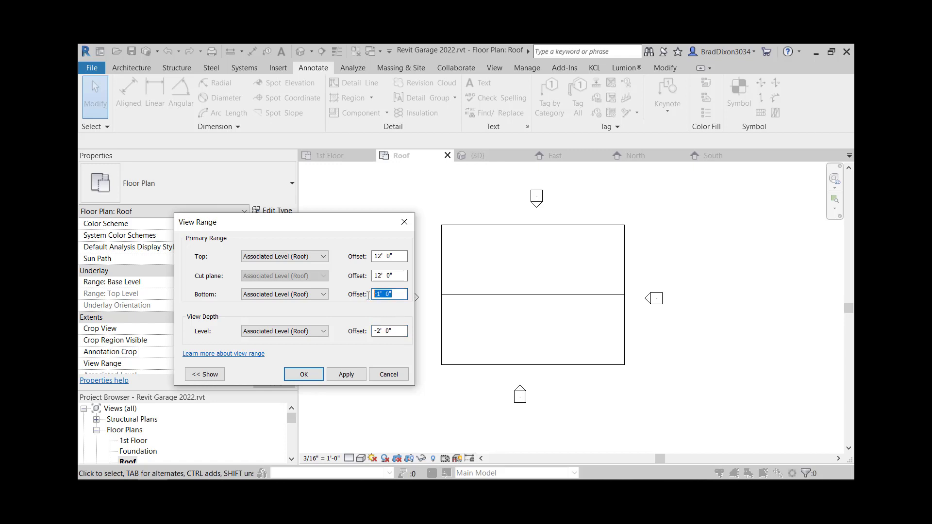
{"action": "type", "text": "-2"}
{"action": "key", "text": "Return"}
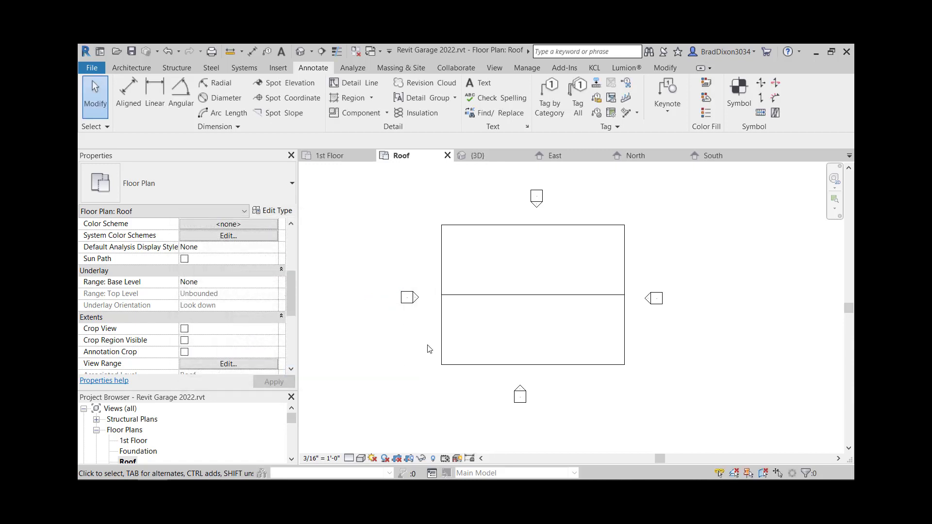
Step: Select the My Roof roof to examine its outline and eave edge in the plan, and clear the selection
{"action": "left_click", "coordinate": [440, 328]}
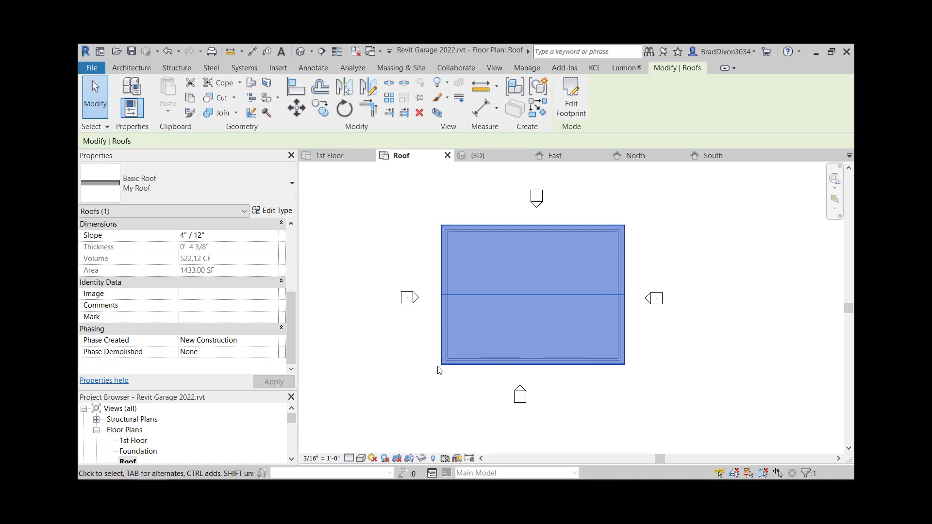
{"action": "scroll", "coordinate": [438, 371], "scroll_direction": "up", "scroll_amount": 2}
{"action": "left_click", "coordinate": [421, 342]}
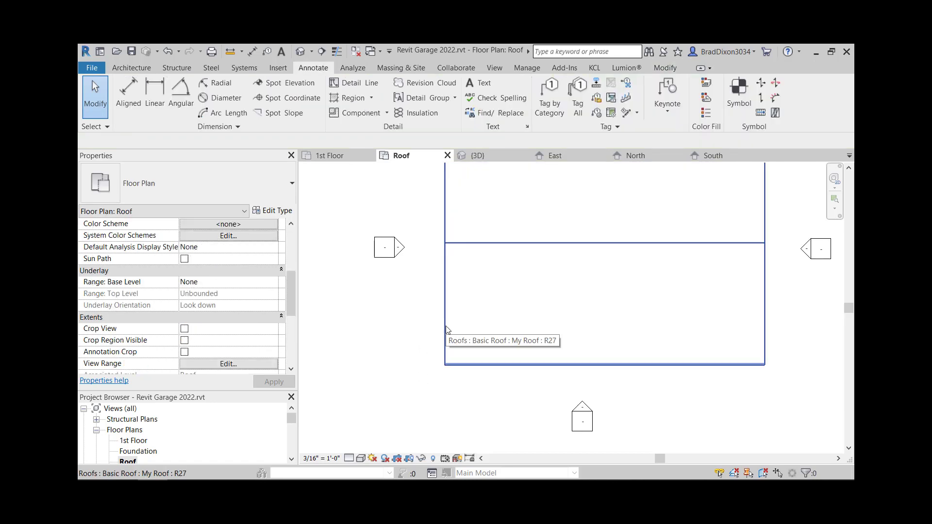